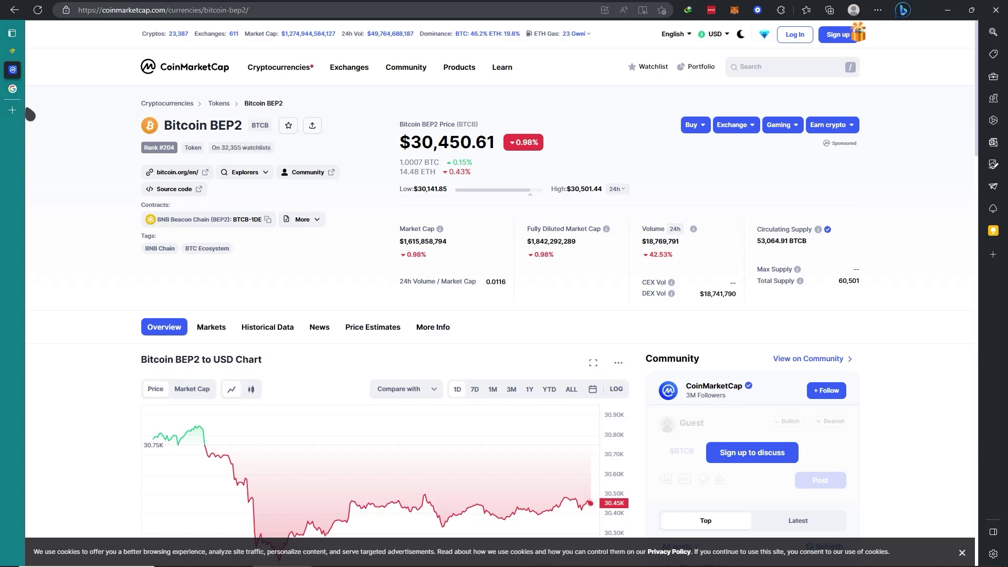
Step: Open the MetaMask download page from the Google results and review the browsers it supports
{"action": "left_click", "coordinate": [13, 88]}
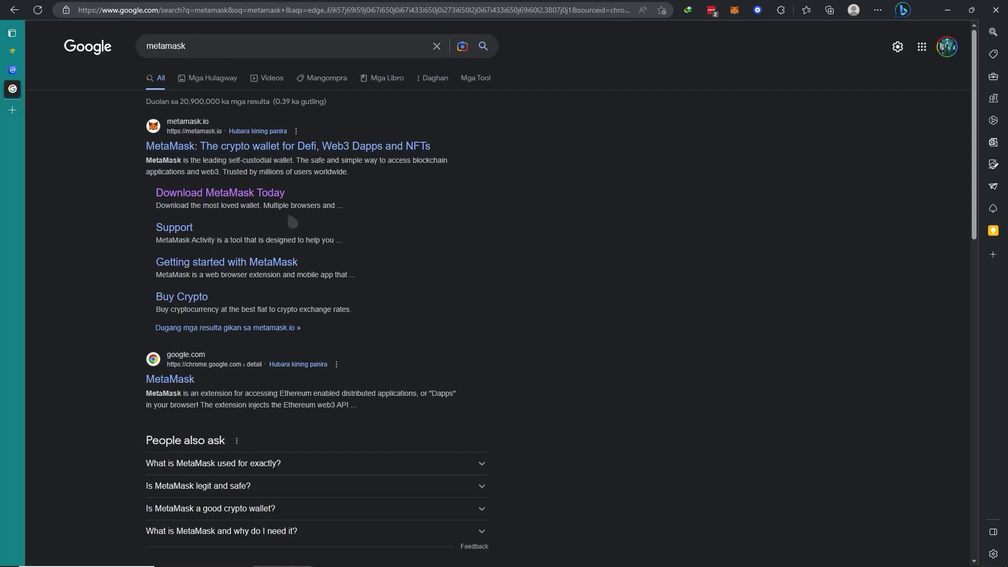
{"action": "left_click", "coordinate": [245, 195]}
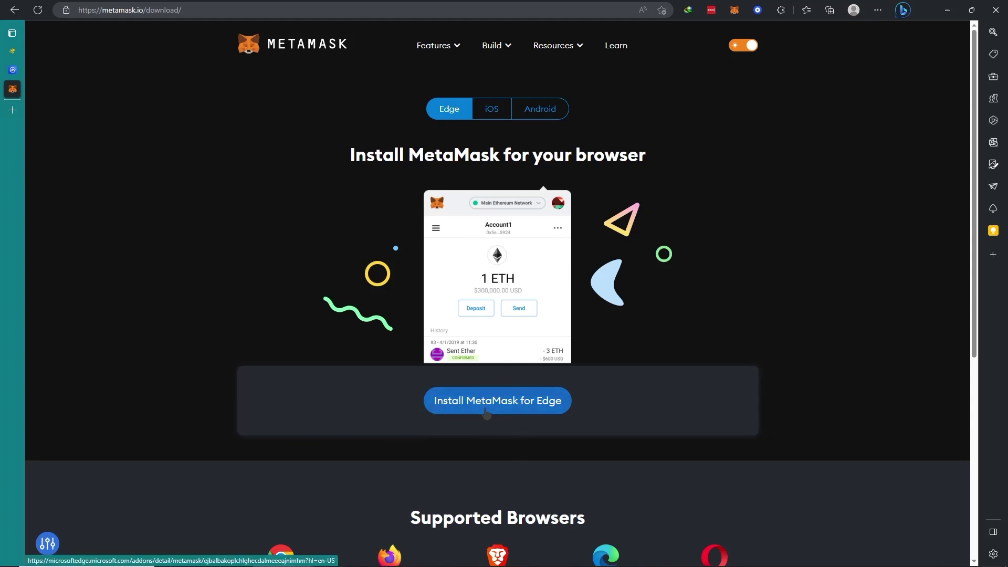
{"action": "scroll", "coordinate": [443, 504], "scroll_direction": "down", "scroll_amount": 3}
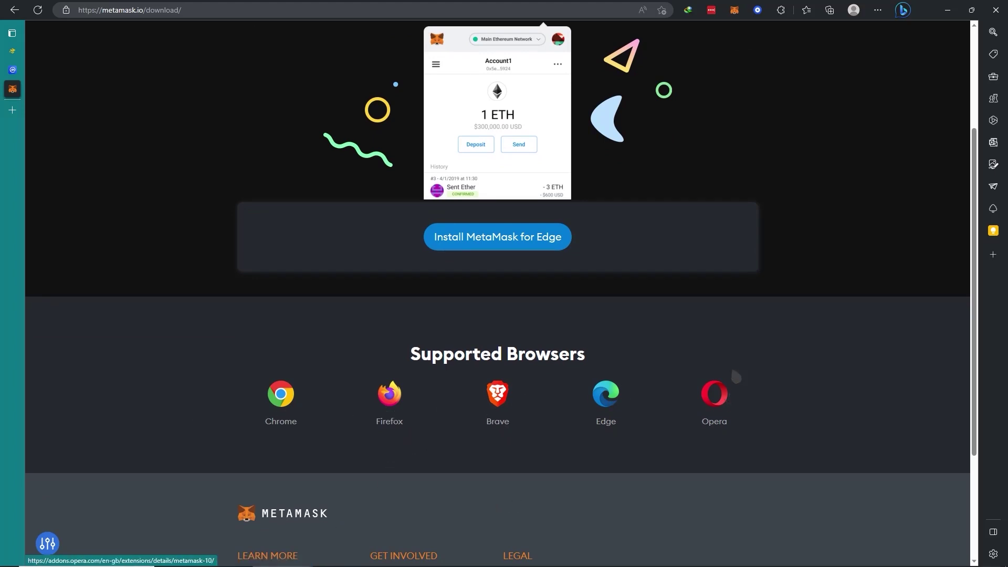
{"action": "scroll", "coordinate": [664, 244], "scroll_direction": "up", "scroll_amount": 2}
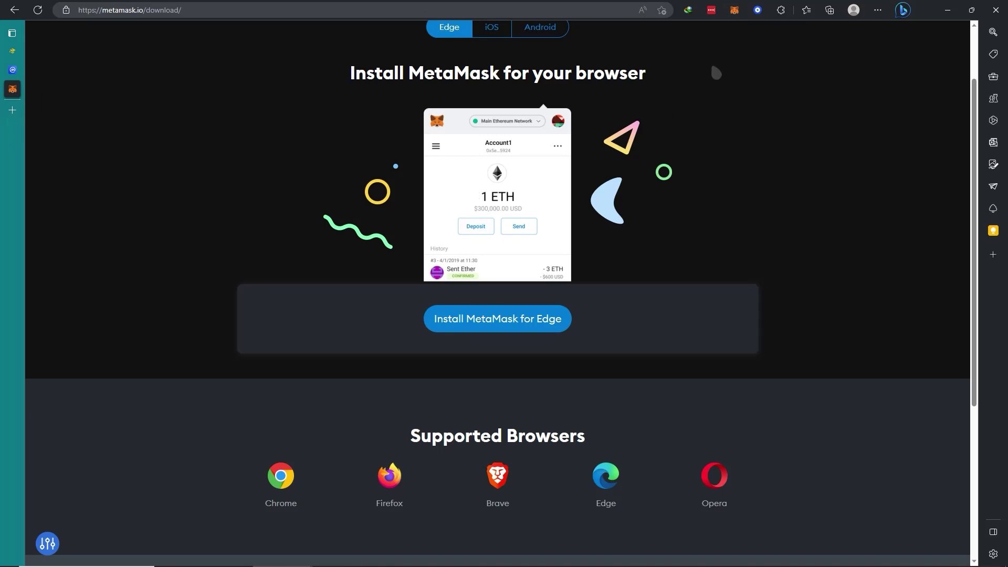
Step: Open MetaMask's page for adding a network and locate BNB Smart Chain among the popular custom networks
{"action": "mouse_move", "coordinate": [10, 90]}
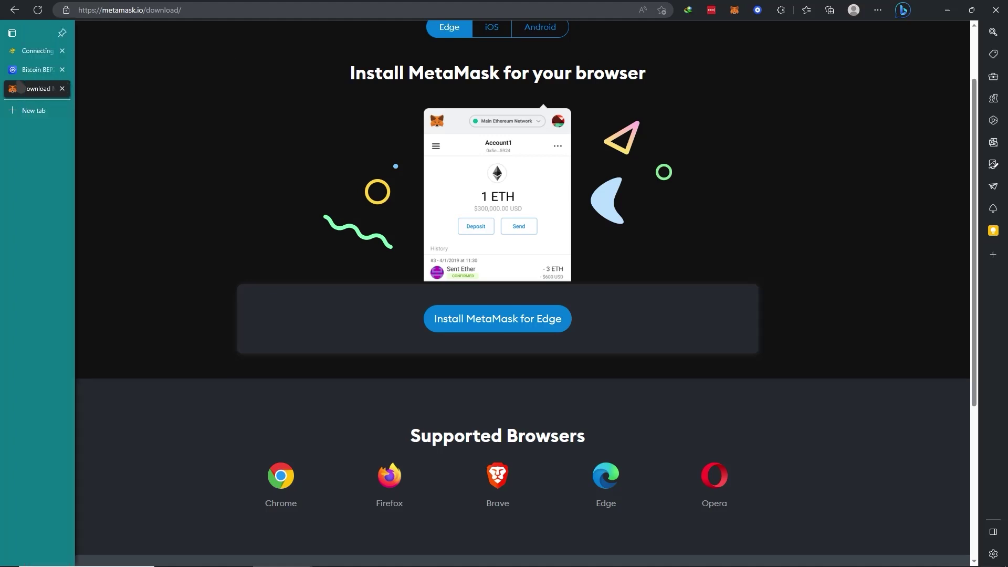
{"action": "left_click", "coordinate": [50, 72]}
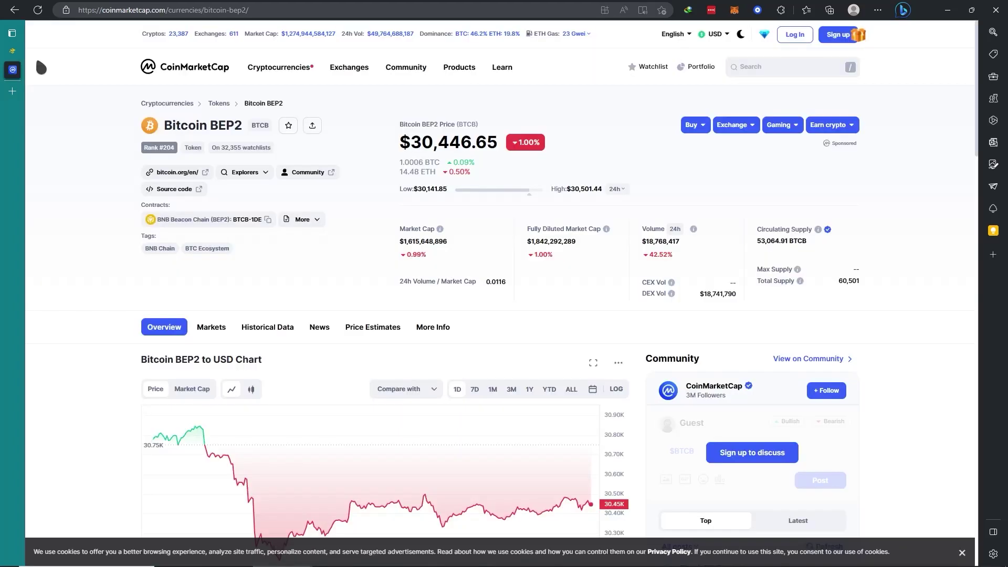
{"action": "left_click", "coordinate": [13, 52]}
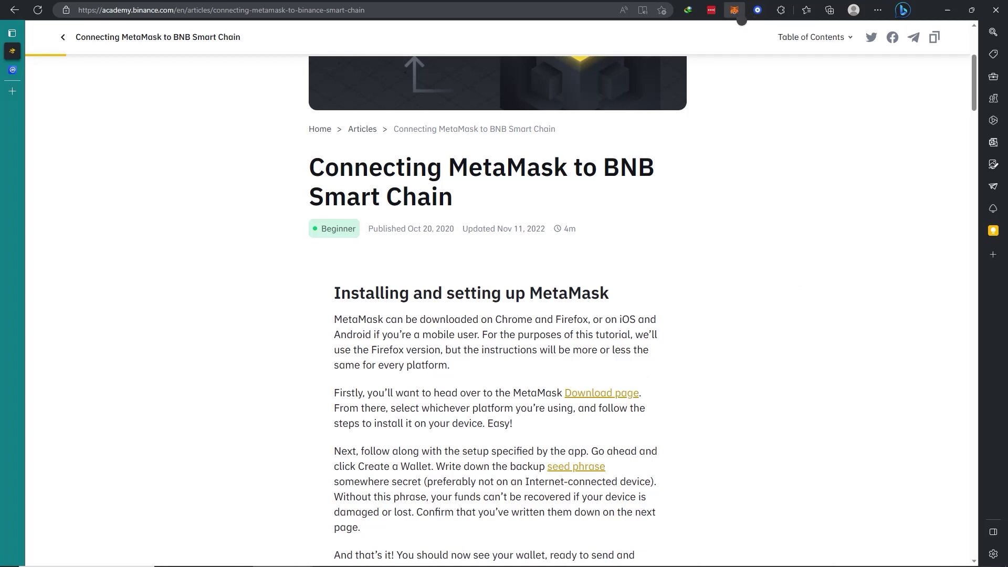
{"action": "left_click", "coordinate": [735, 11]}
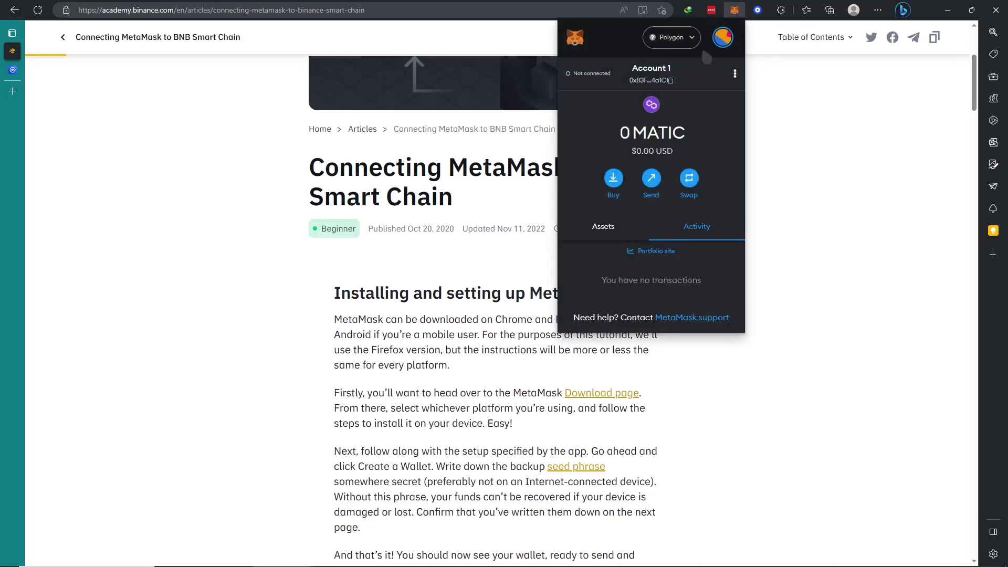
{"action": "left_click", "coordinate": [683, 37]}
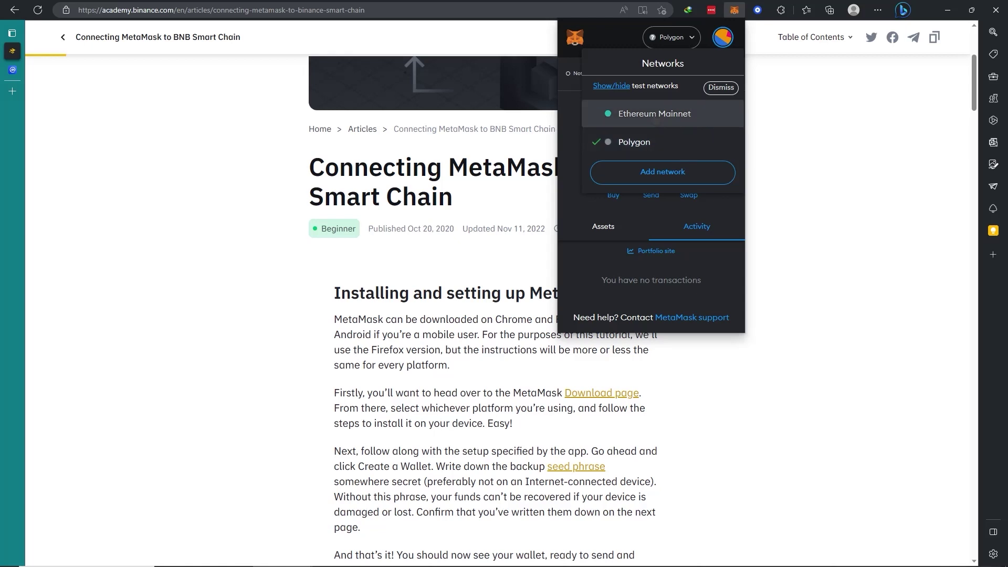
{"action": "left_click", "coordinate": [664, 173]}
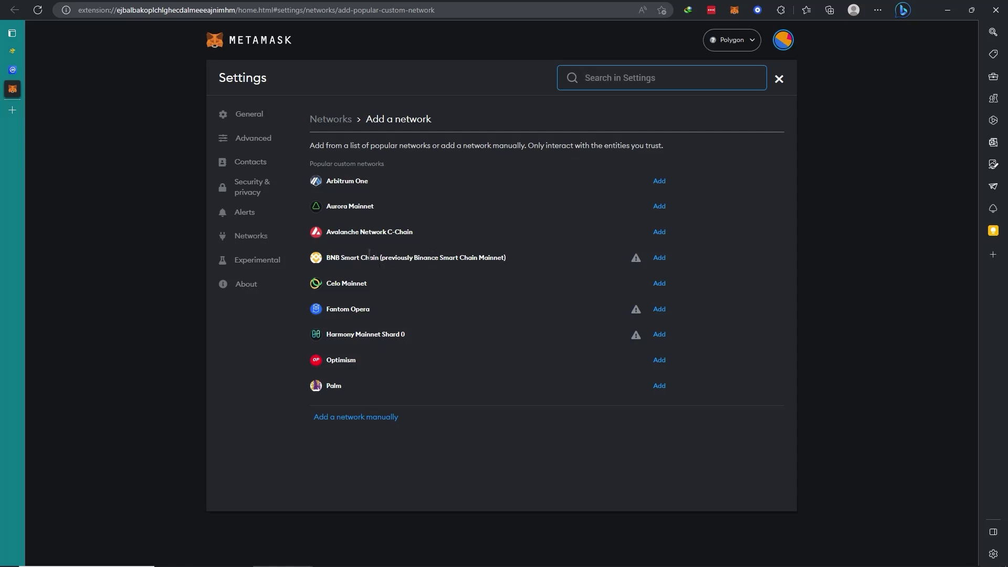
{"action": "left_click_drag", "start_coordinate": [336, 258], "coordinate": [509, 253]}
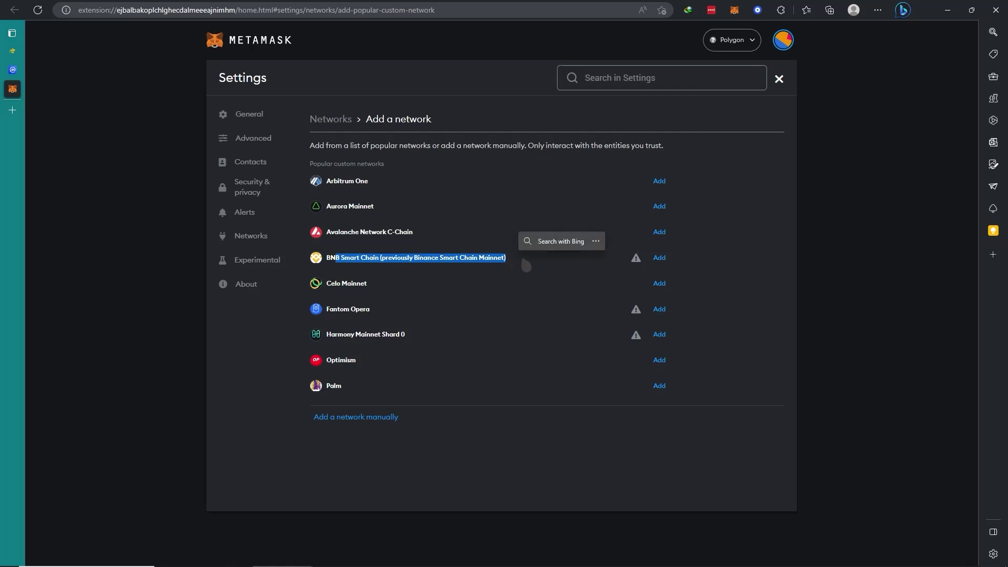
{"action": "left_click", "coordinate": [525, 265]}
Step: Review the BNB Smart Chain mainnet parameters in the Binance Academy article on connecting MetaMask
{"action": "left_click", "coordinate": [31, 51]}
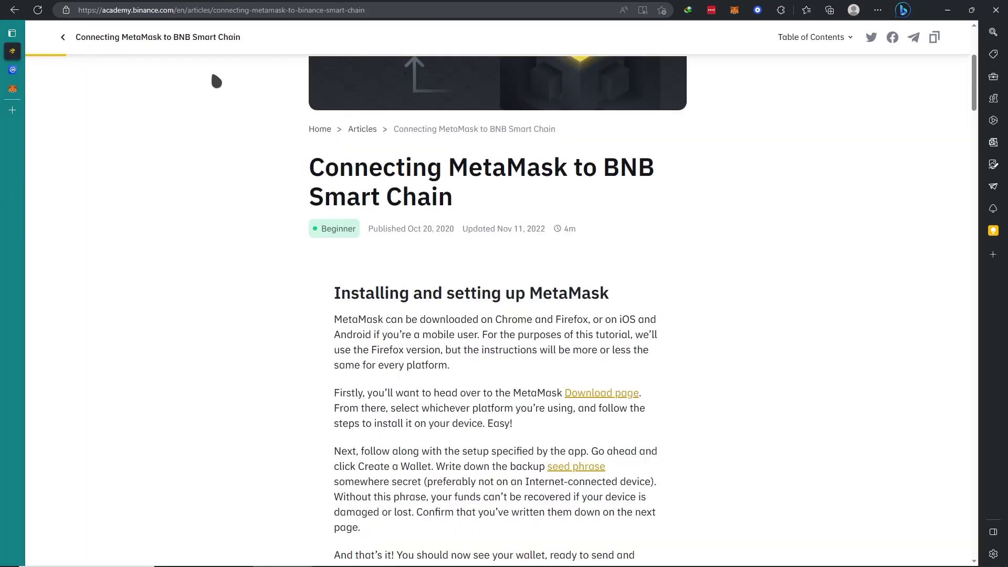
{"action": "left_click_drag", "start_coordinate": [238, 39], "coordinate": [74, 36]}
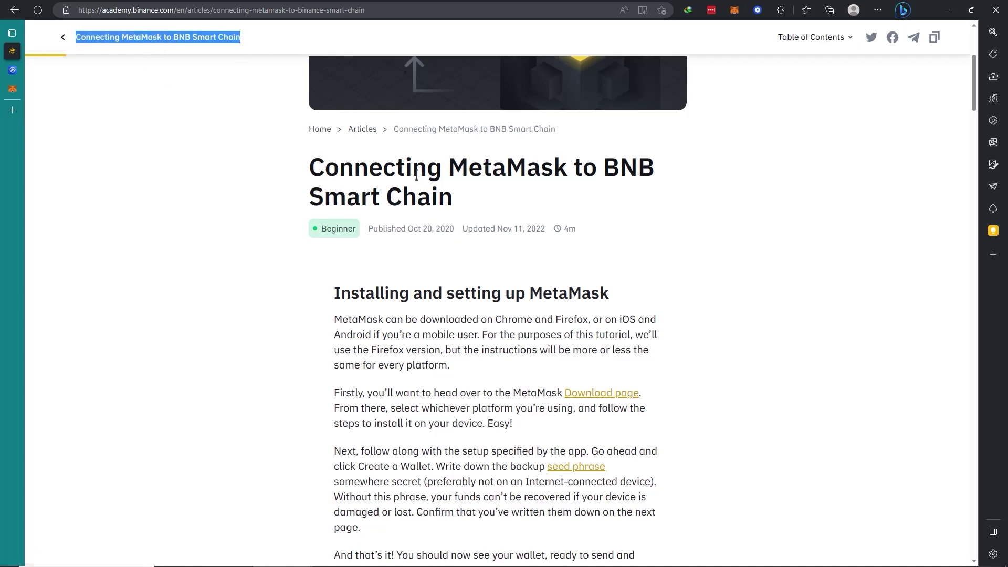
{"action": "scroll", "coordinate": [276, 293], "scroll_direction": "down", "scroll_amount": 15}
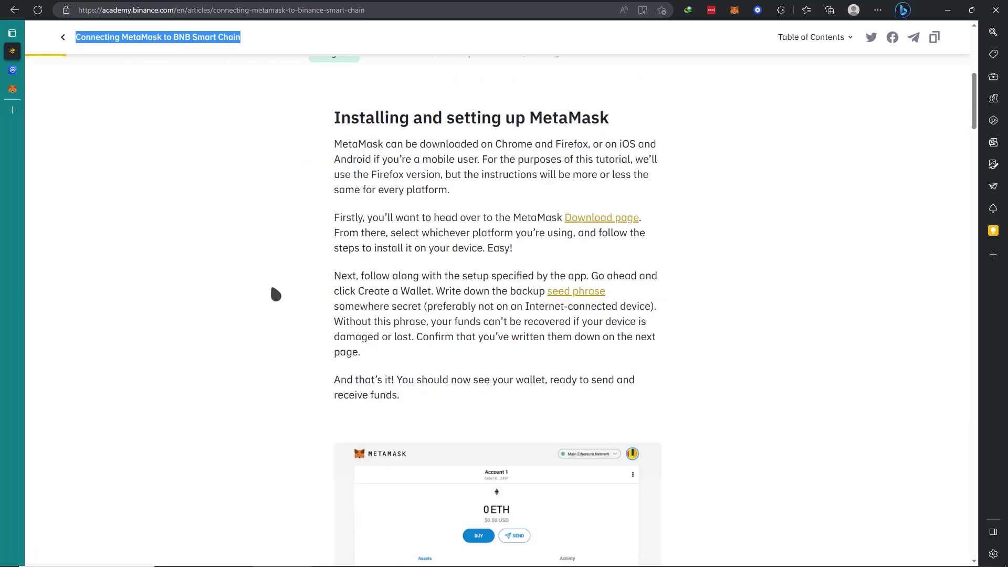
{"action": "scroll", "coordinate": [277, 295], "scroll_direction": "down", "scroll_amount": 12}
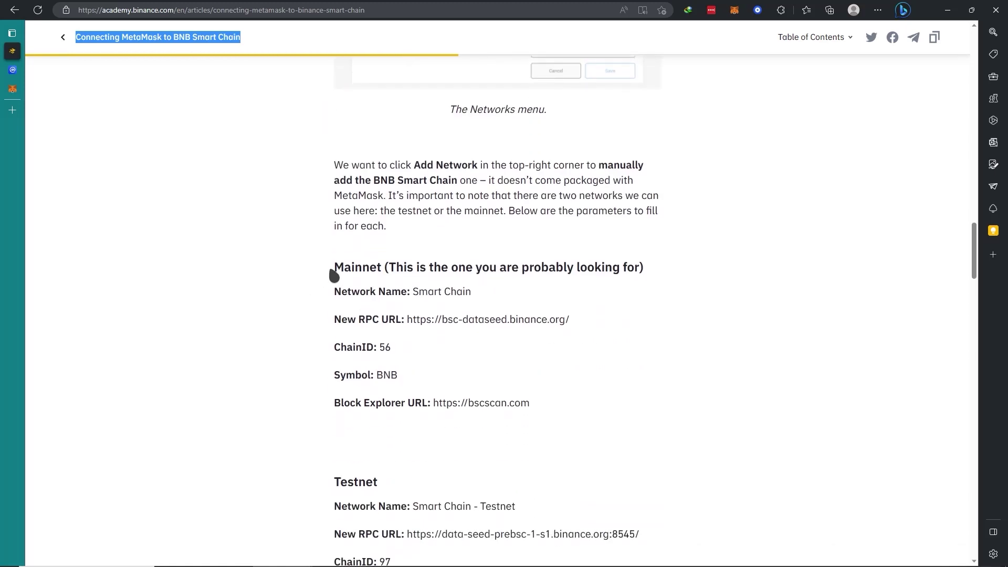
{"action": "left_click_drag", "start_coordinate": [334, 275], "coordinate": [544, 421]}
{"action": "left_click", "coordinate": [283, 247]}
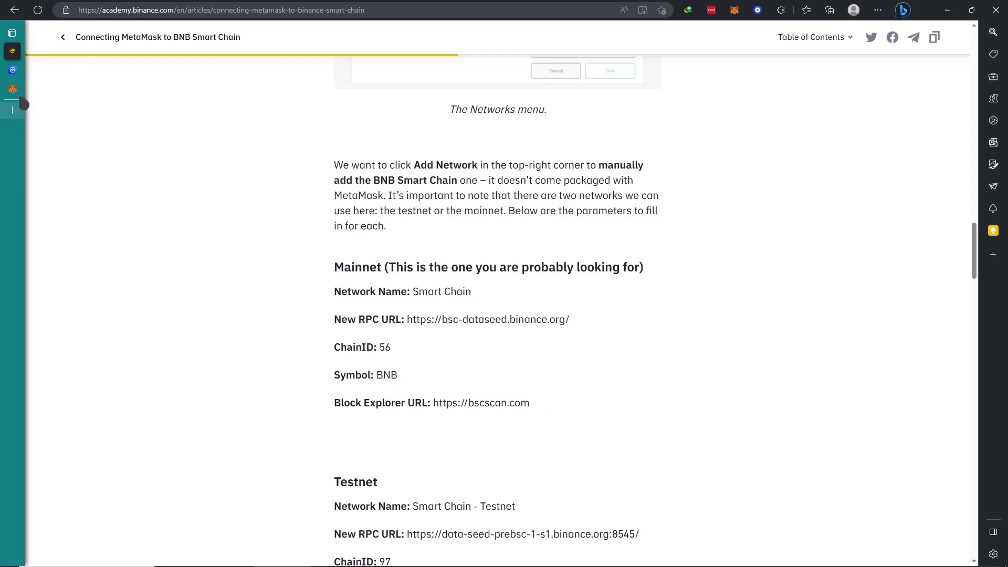
{"action": "left_click", "coordinate": [14, 90]}
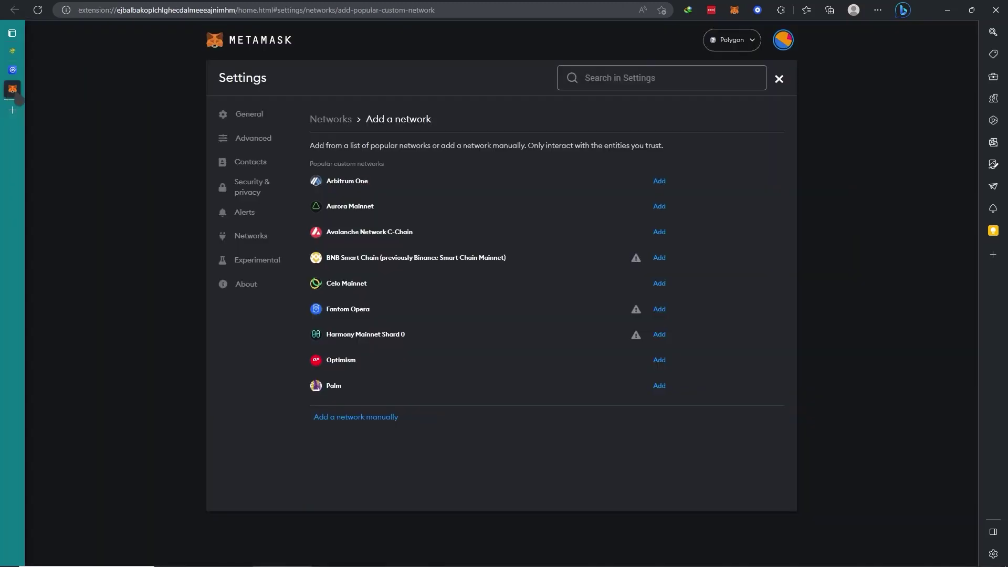
{"action": "left_click", "coordinate": [381, 418]}
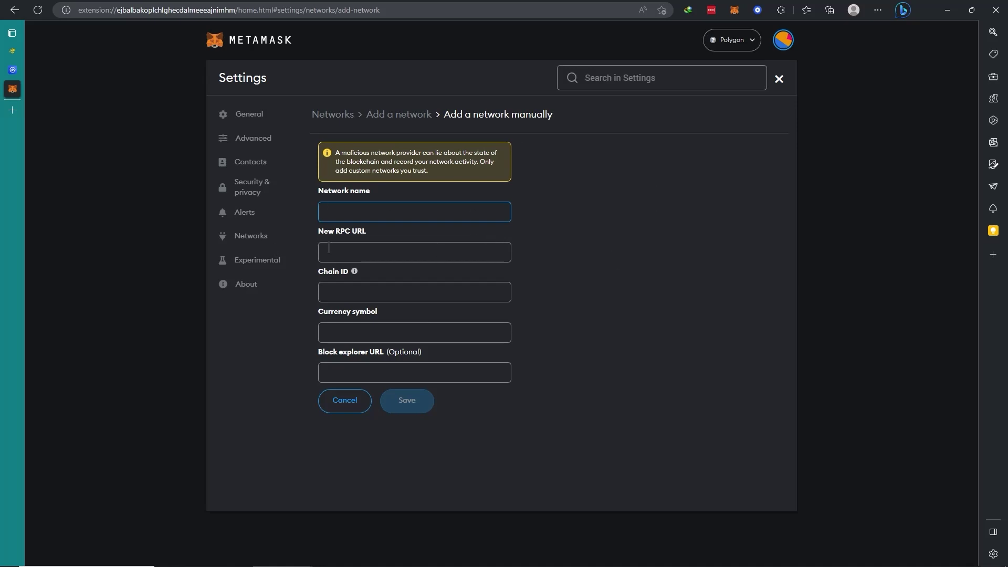
{"action": "key", "text": "alt+Left"}
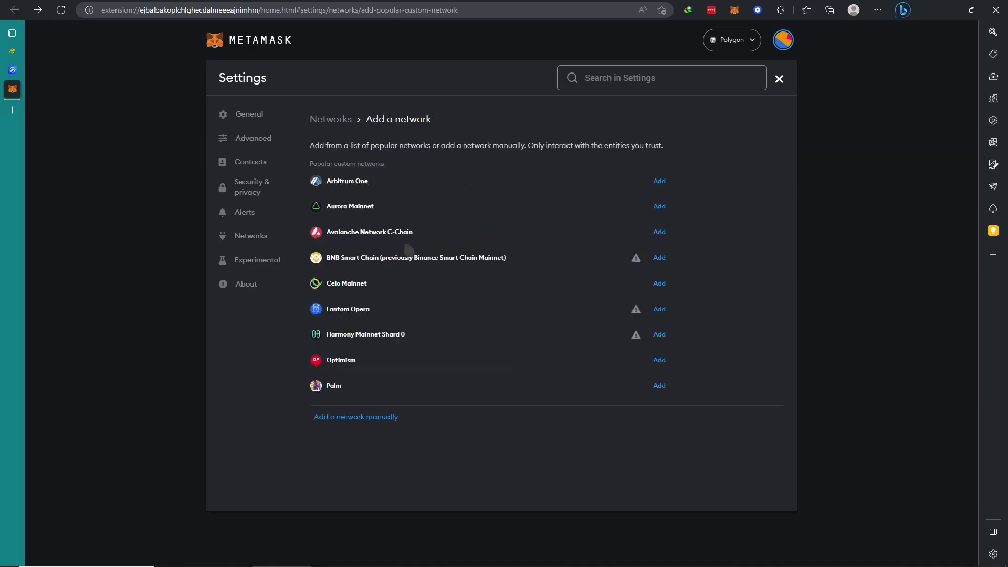
{"action": "left_click", "coordinate": [374, 418]}
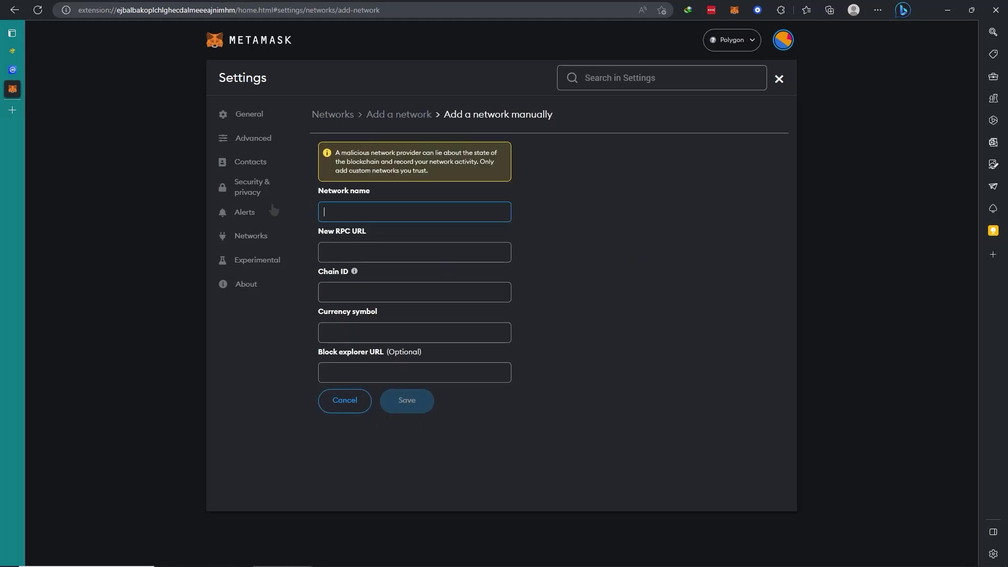
{"action": "left_click", "coordinate": [12, 51]}
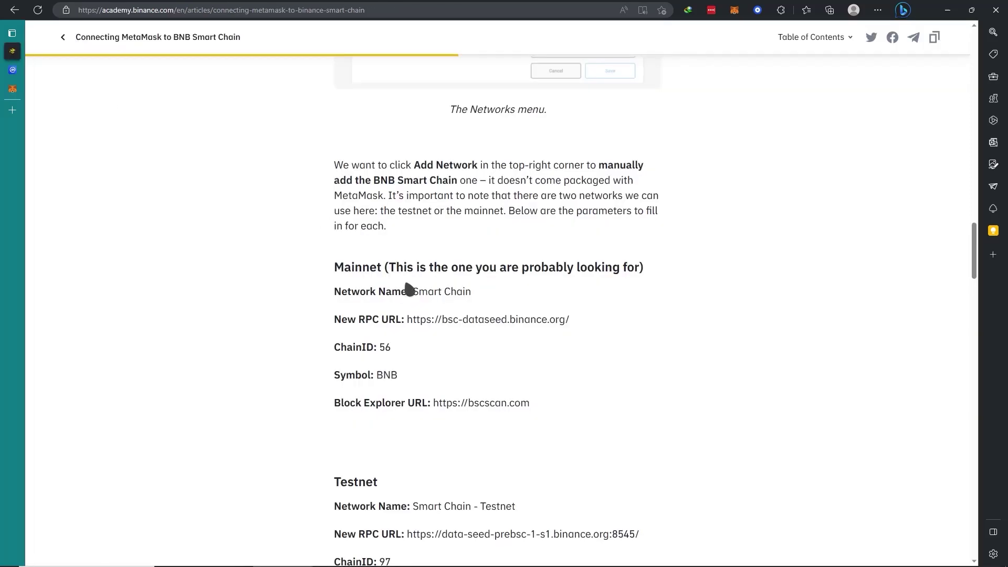
{"action": "left_click", "coordinate": [12, 89]}
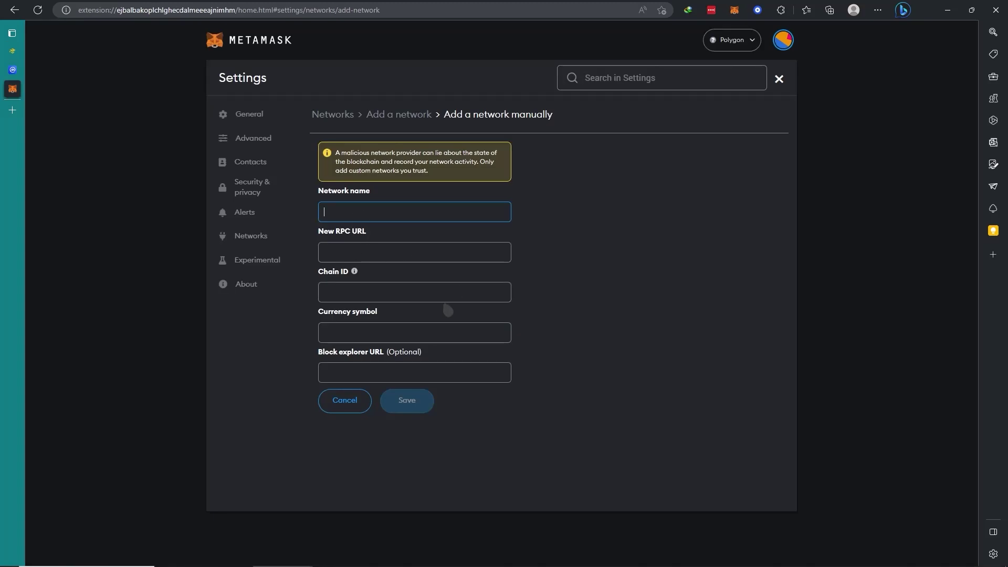
{"action": "left_click", "coordinate": [342, 400]}
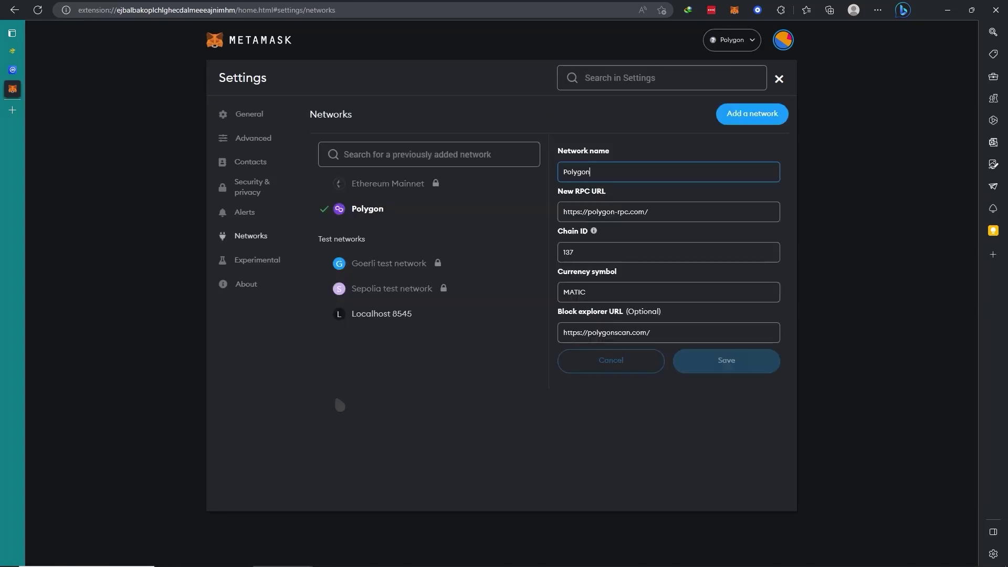
{"action": "left_click", "coordinate": [250, 111]}
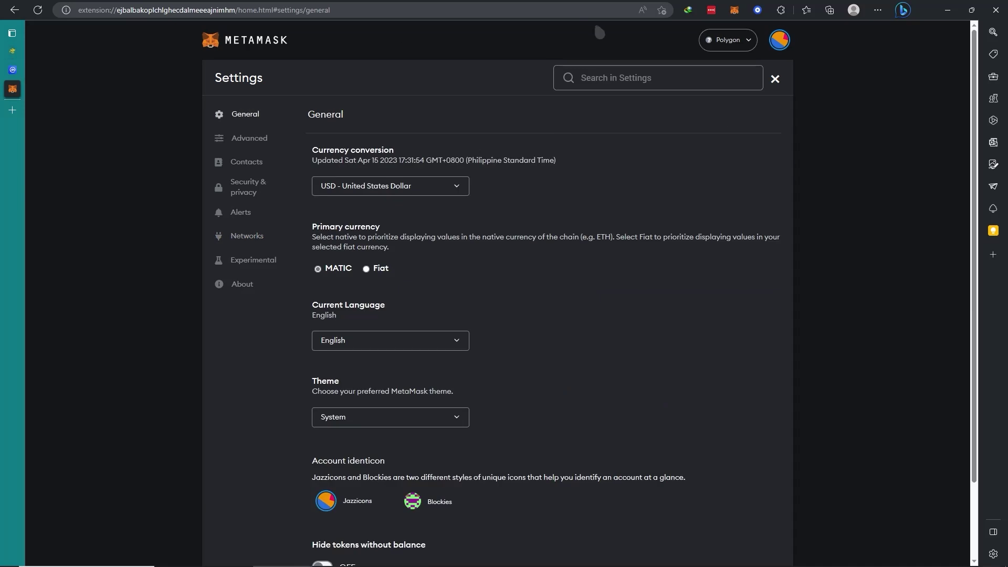
Step: Add BNB Smart Chain from the popular custom networks, approve it, and switch the wallet to that network
{"action": "left_click", "coordinate": [708, 47]}
{"action": "left_click", "coordinate": [734, 173]}
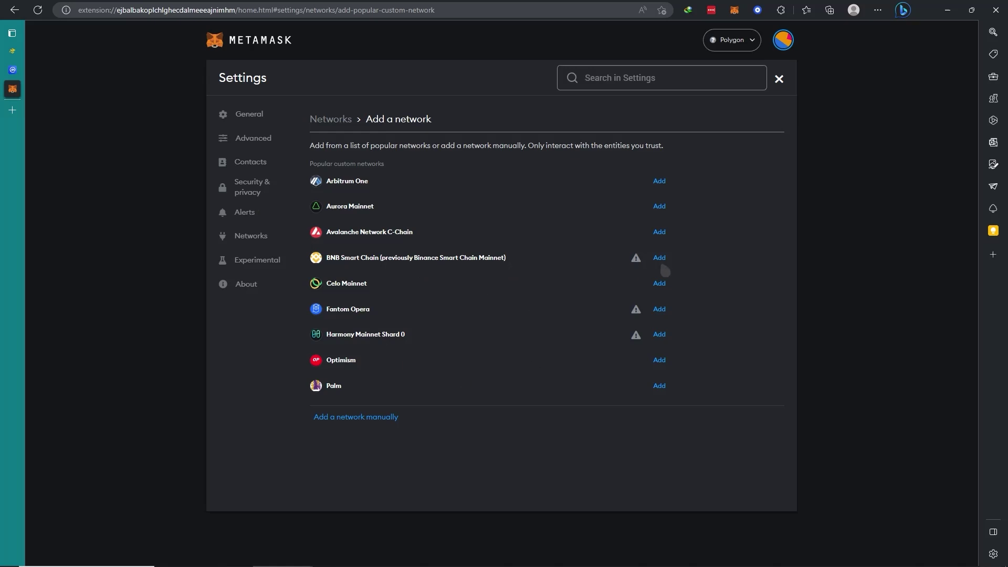
{"action": "left_click", "coordinate": [660, 258]}
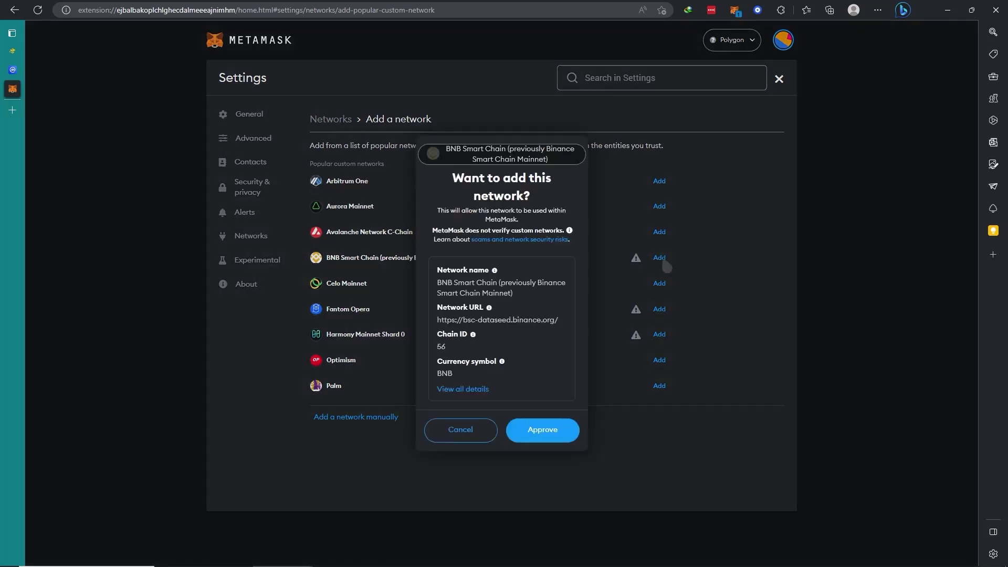
{"action": "left_click", "coordinate": [546, 430]}
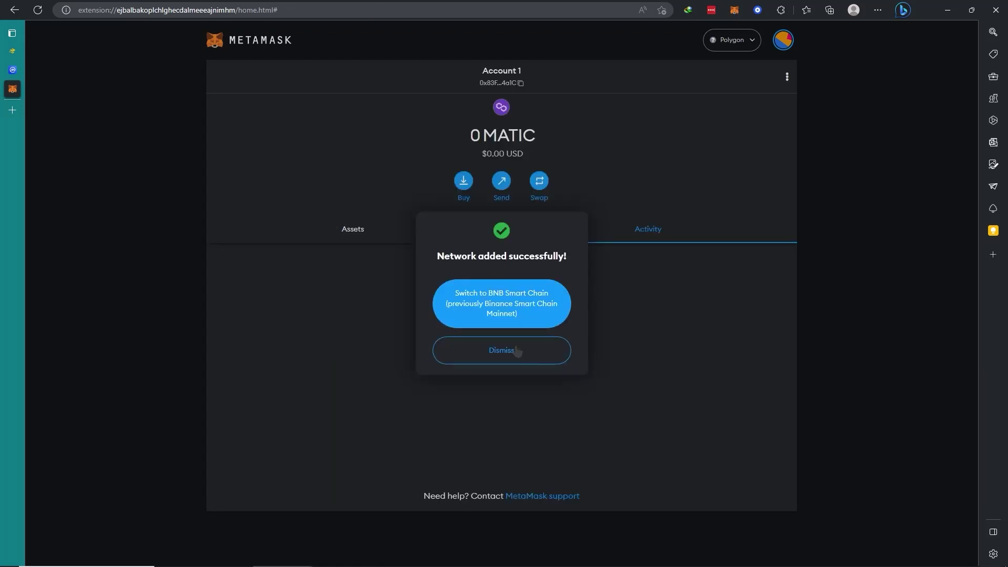
{"action": "left_click", "coordinate": [528, 311]}
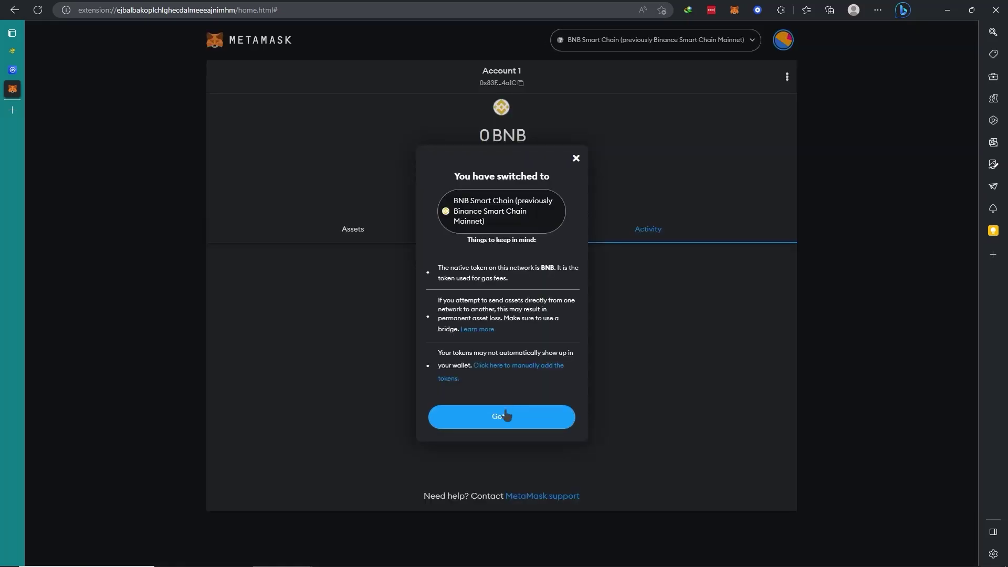
{"action": "left_click", "coordinate": [506, 416]}
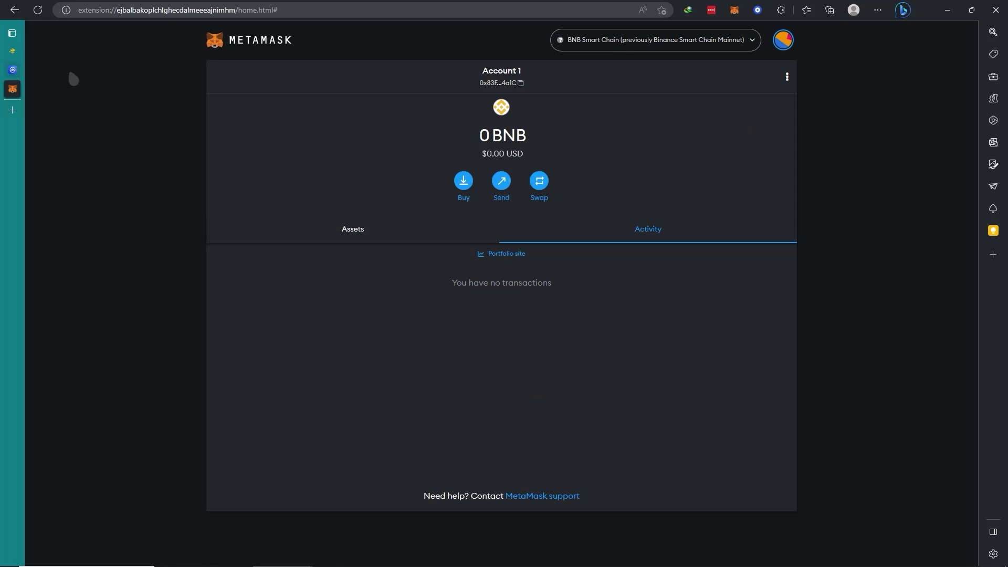
Step: From the CoinMarketCap Bitcoin BEP2 page, open MetaMask's custom token import form and review the fields it requires
{"action": "left_click", "coordinate": [15, 70]}
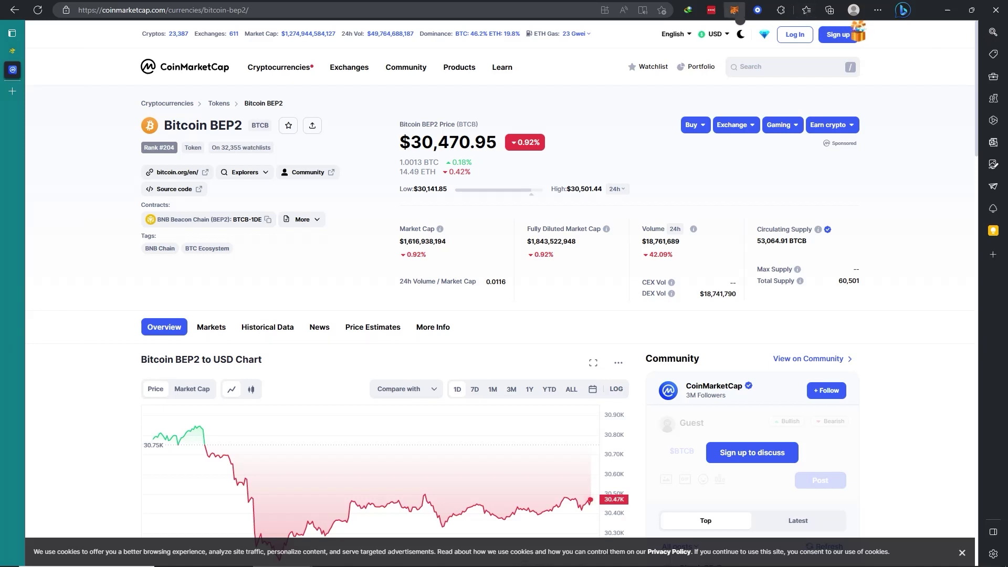
{"action": "left_click", "coordinate": [735, 10]}
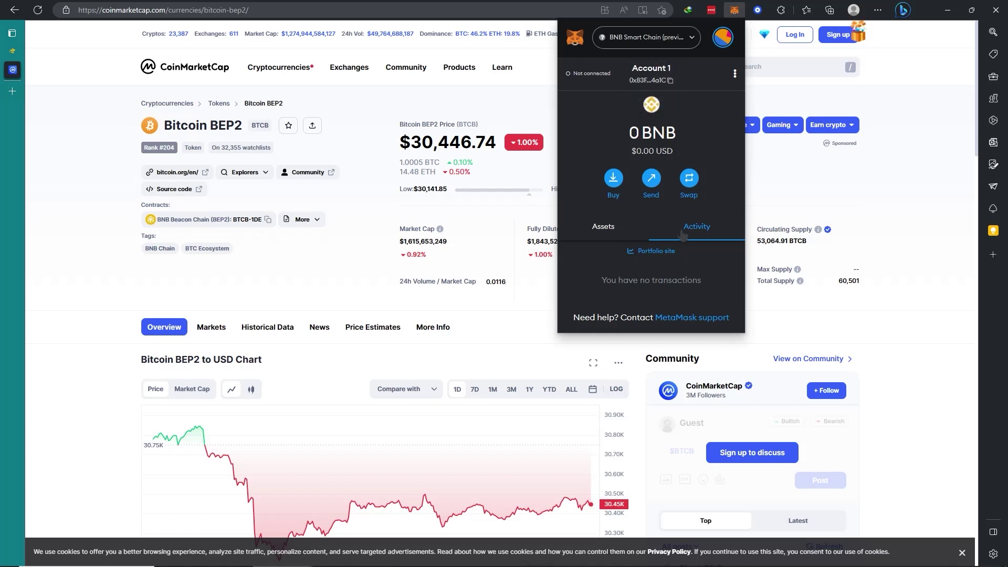
{"action": "left_click", "coordinate": [737, 75]}
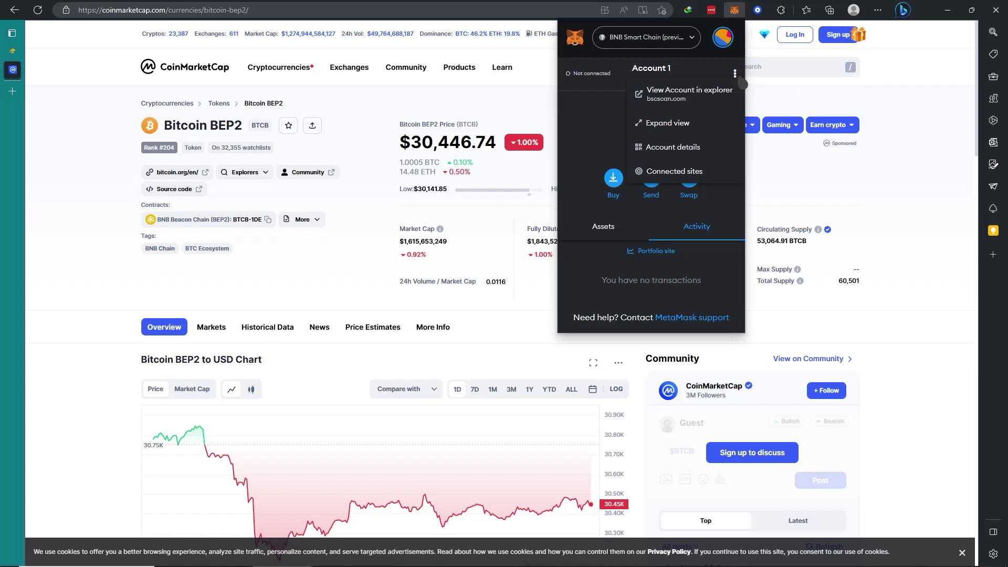
{"action": "left_click", "coordinate": [616, 80]}
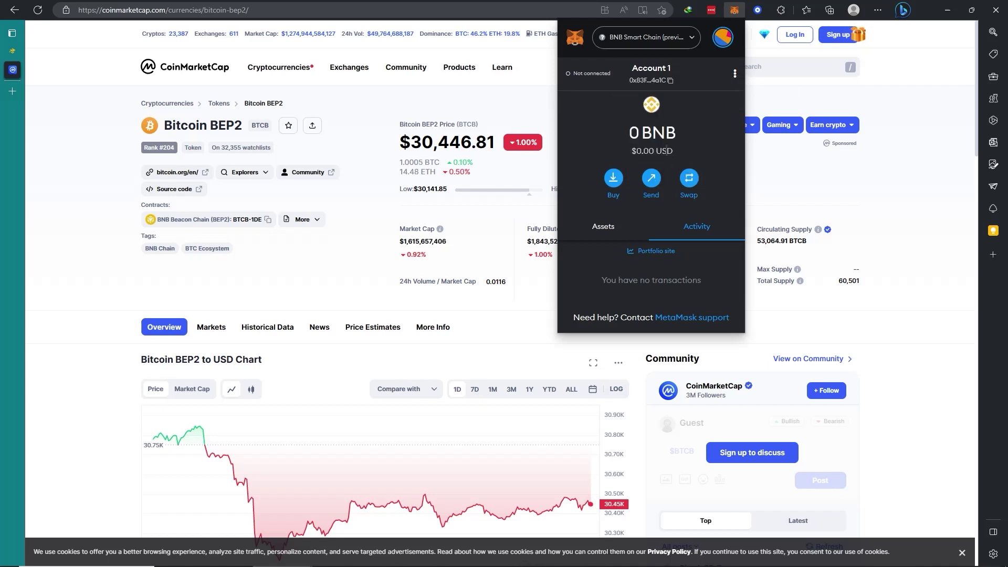
{"action": "left_click", "coordinate": [603, 226]}
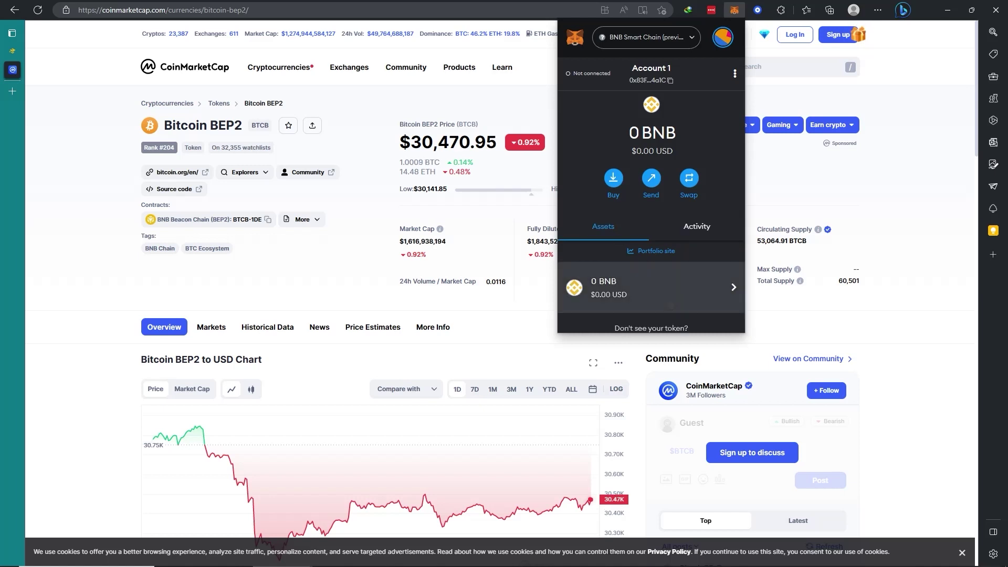
{"action": "scroll", "coordinate": [684, 282], "scroll_direction": "down", "scroll_amount": 1}
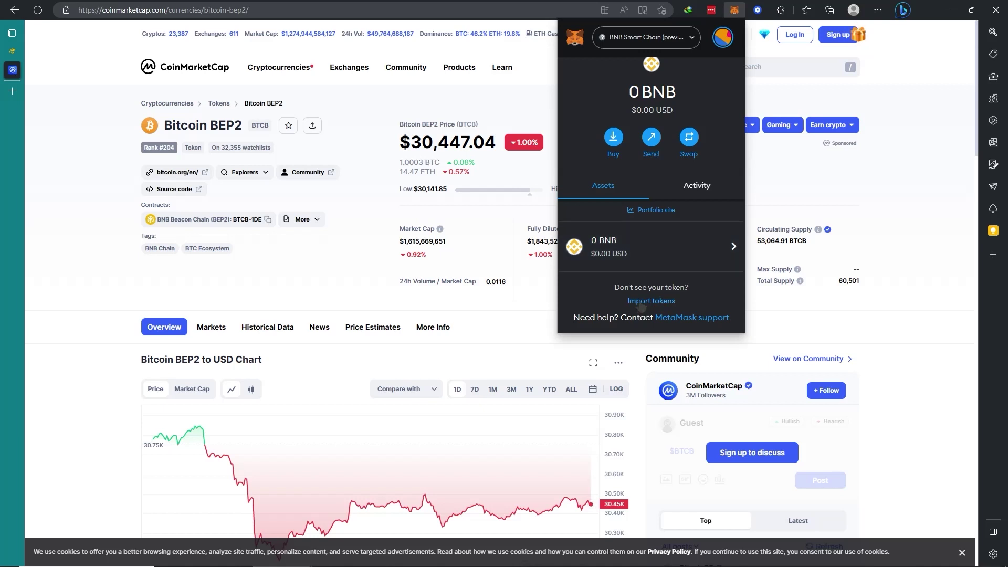
{"action": "left_click", "coordinate": [641, 303]}
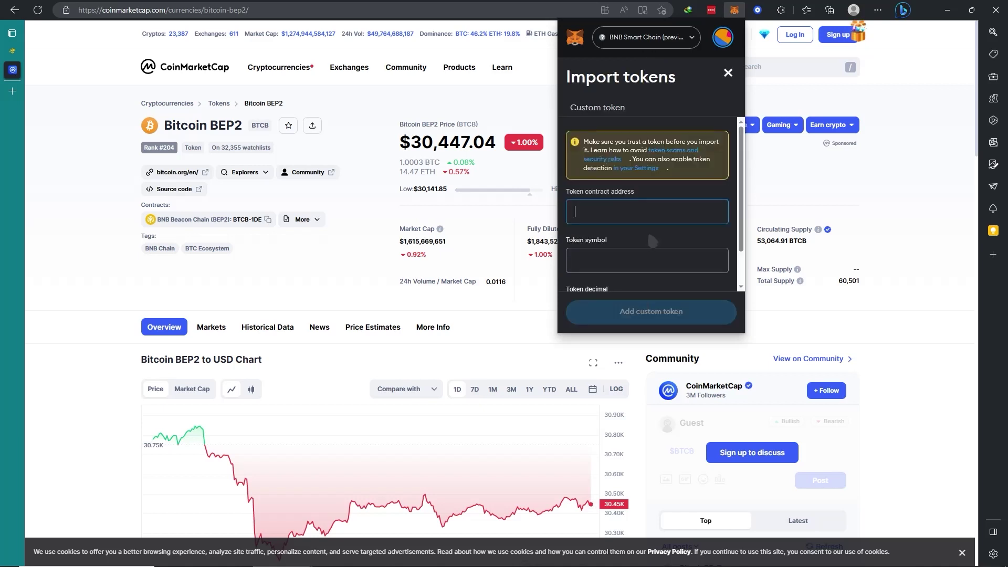
{"action": "scroll", "coordinate": [652, 241], "scroll_direction": "down", "scroll_amount": 1}
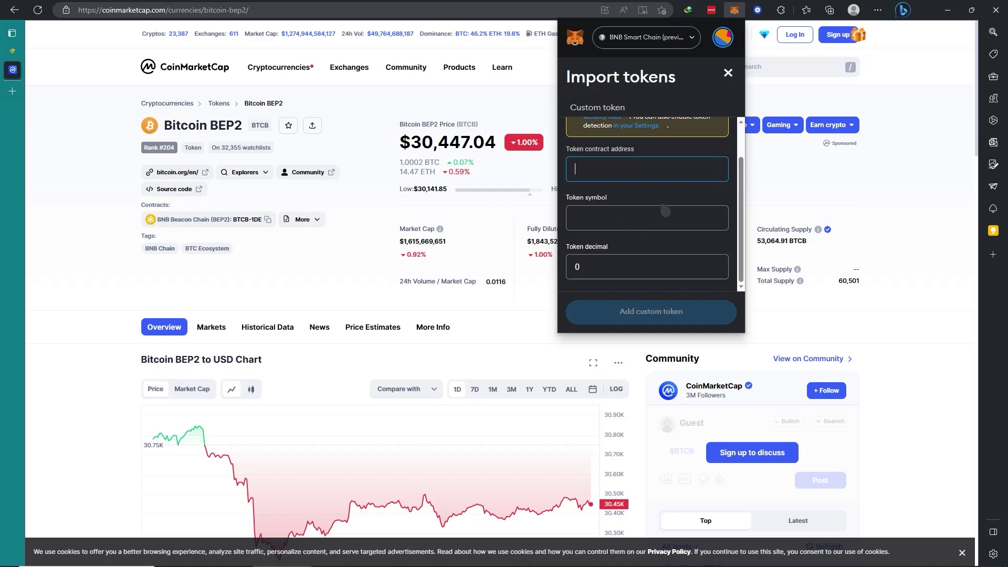
{"action": "scroll", "coordinate": [661, 216], "scroll_direction": "up", "scroll_amount": 1}
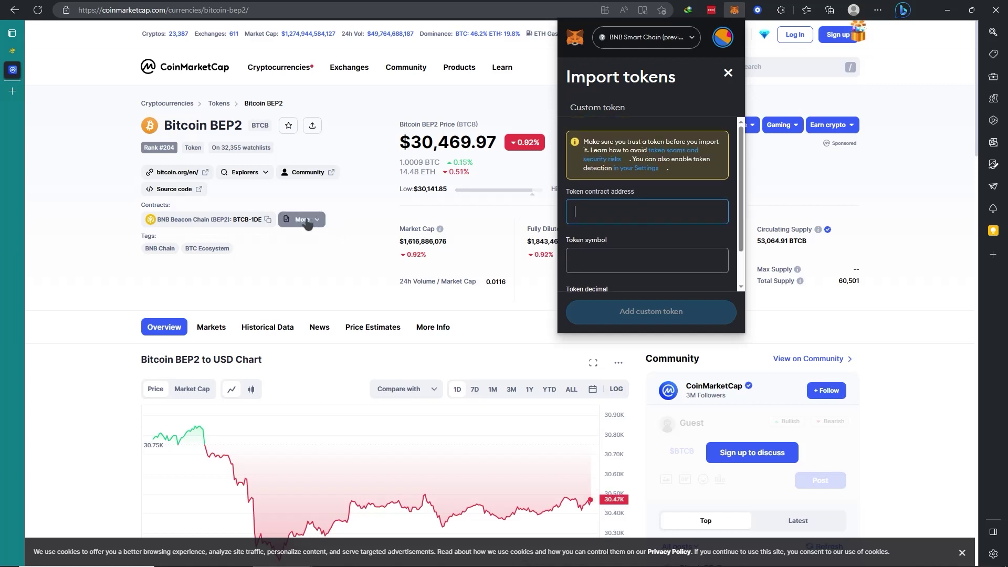
{"action": "left_click", "coordinate": [138, 31]}
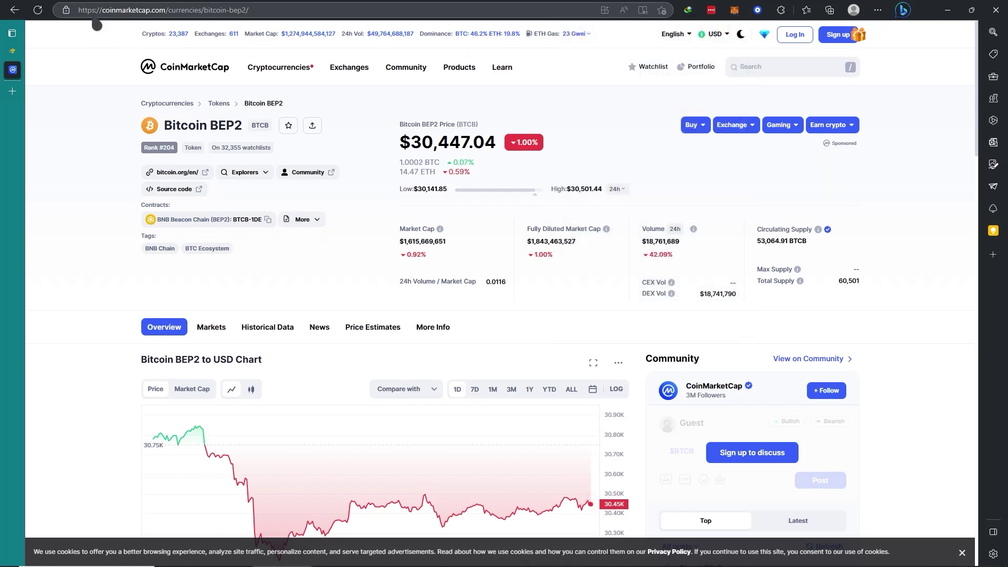
Step: Highlight the coinmarketcap.com address and look up the additional contract listed for Bitcoin BEP2
{"action": "left_click_drag", "start_coordinate": [94, 10], "coordinate": [169, 10]}
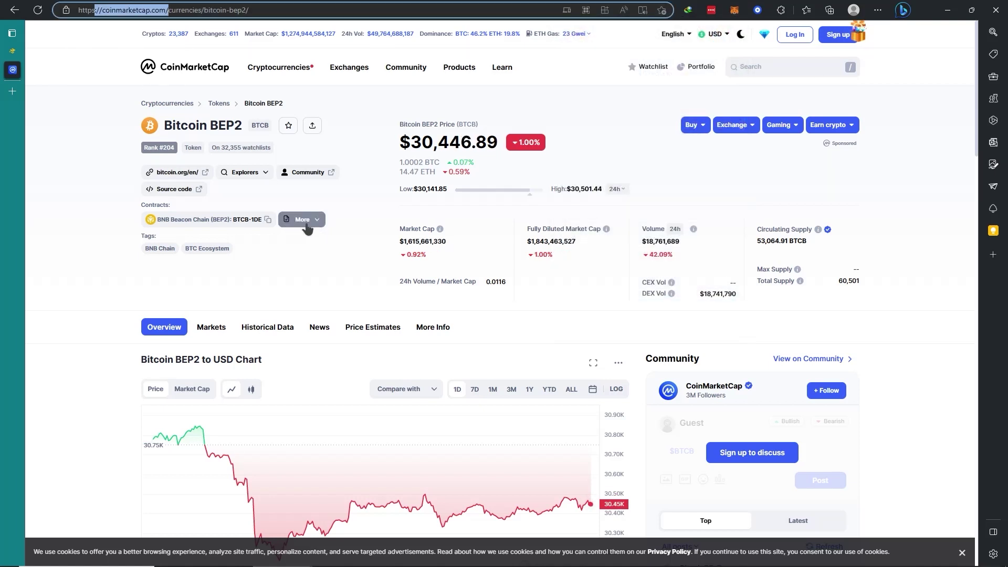
{"action": "left_click", "coordinate": [307, 227]}
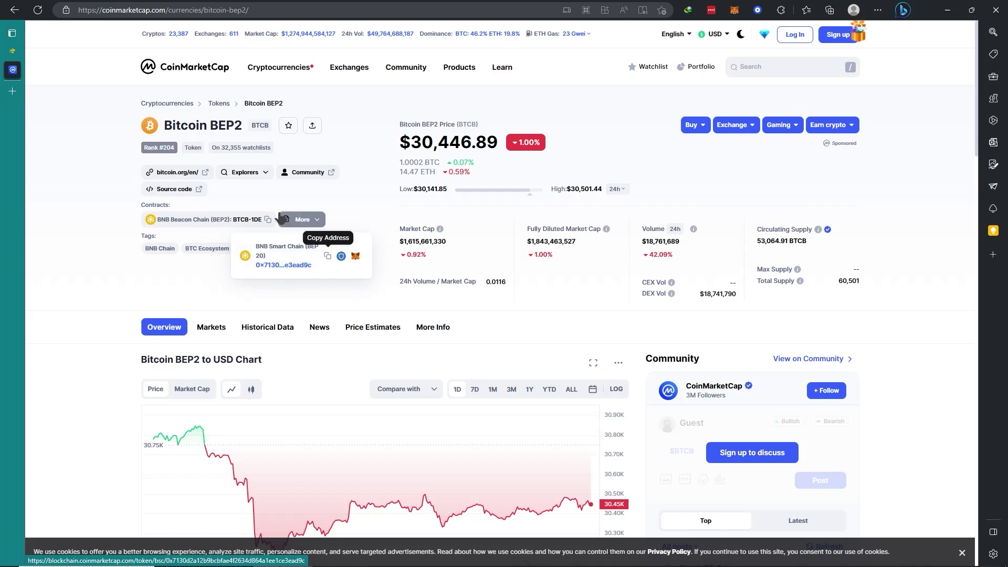
{"action": "left_click", "coordinate": [269, 175]}
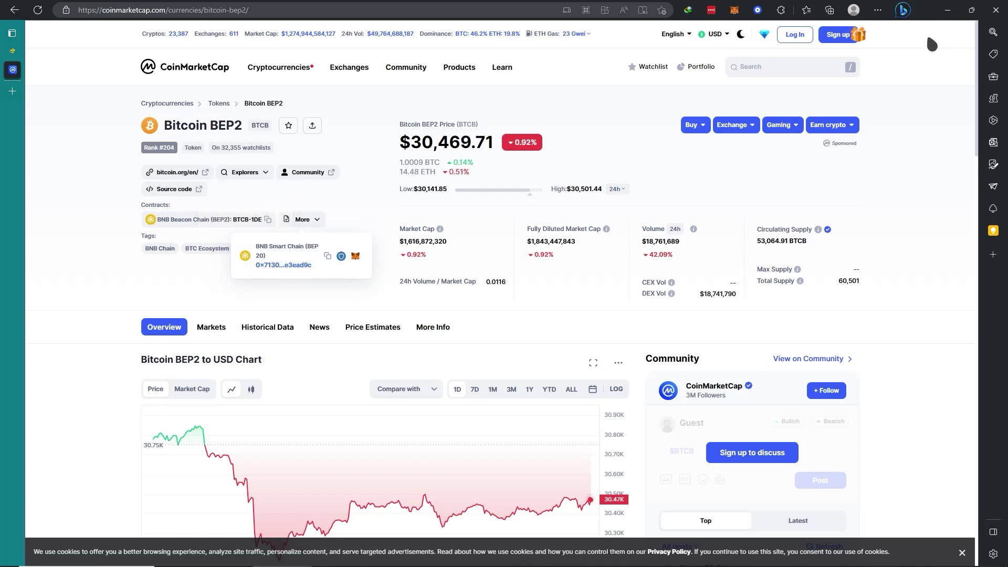
Step: Search CoinMarketCap for "btcb" and open the Bitcoin BEP2 result
{"action": "left_click", "coordinate": [780, 71]}
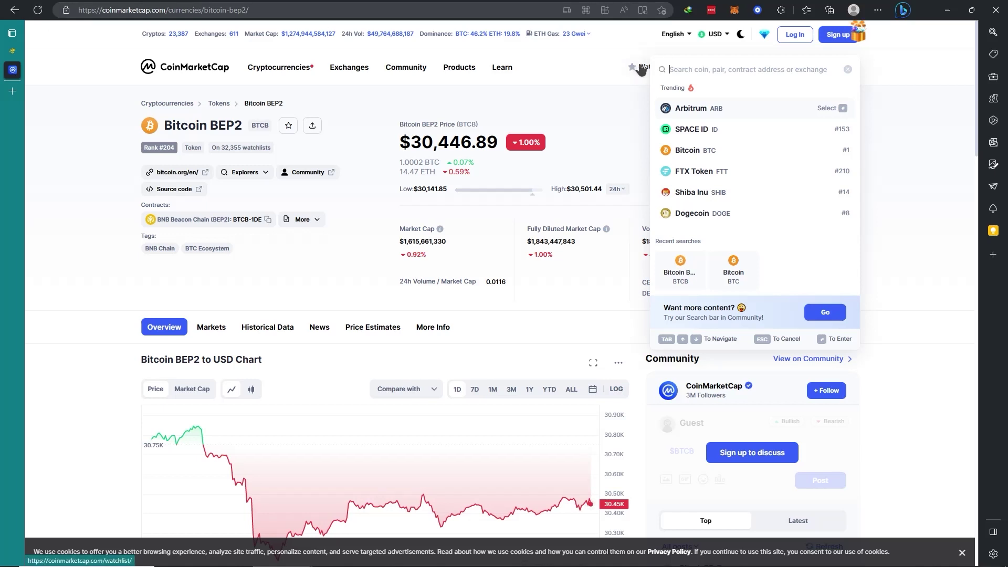
{"action": "type", "text": "btc"}
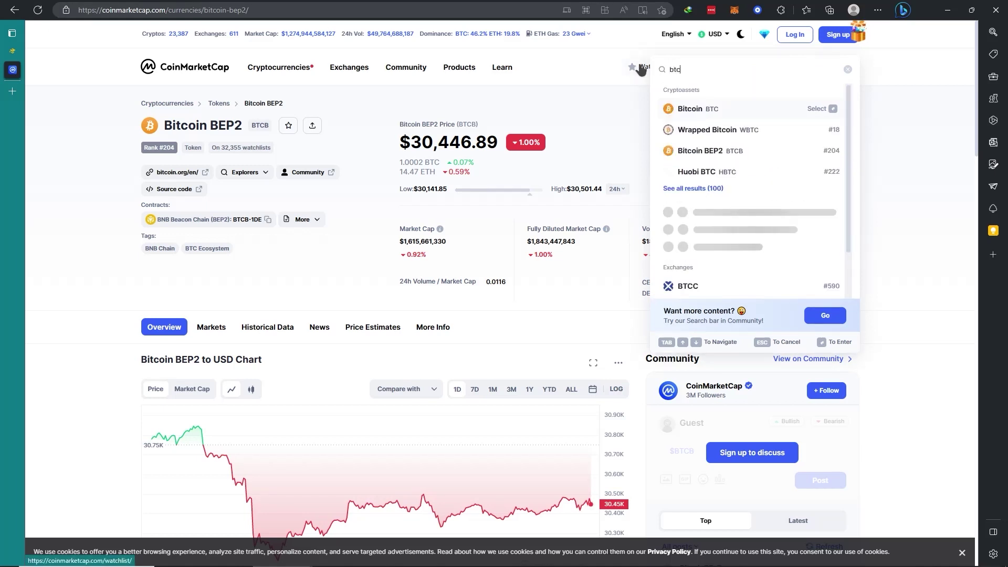
{"action": "type", "text": "b"}
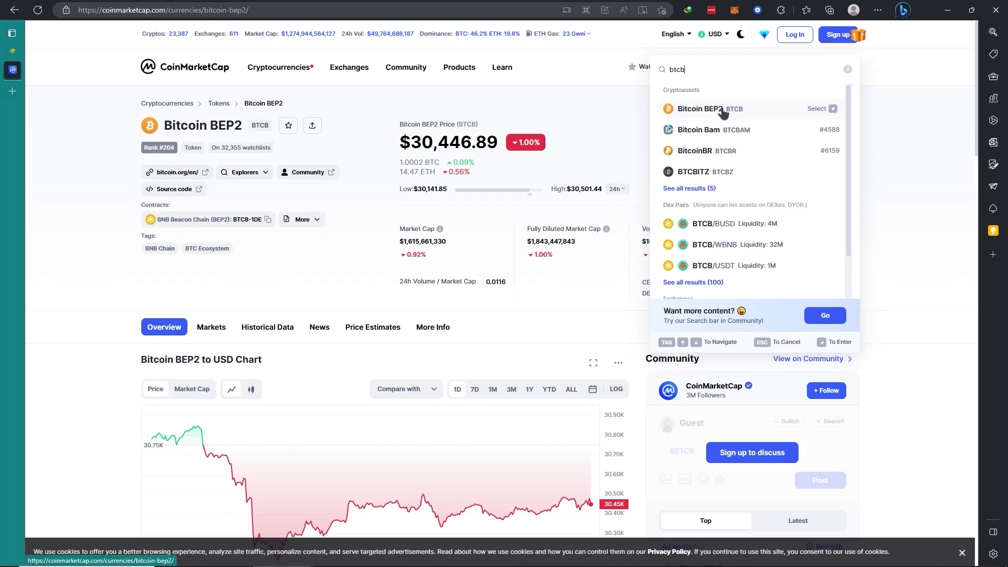
{"action": "left_click", "coordinate": [724, 113]}
Step: Open Bitcoin BEP2's BNB Smart Chain (BEP20) contract in the blockchain explorer and copy the full contract address
{"action": "left_click", "coordinate": [310, 218]}
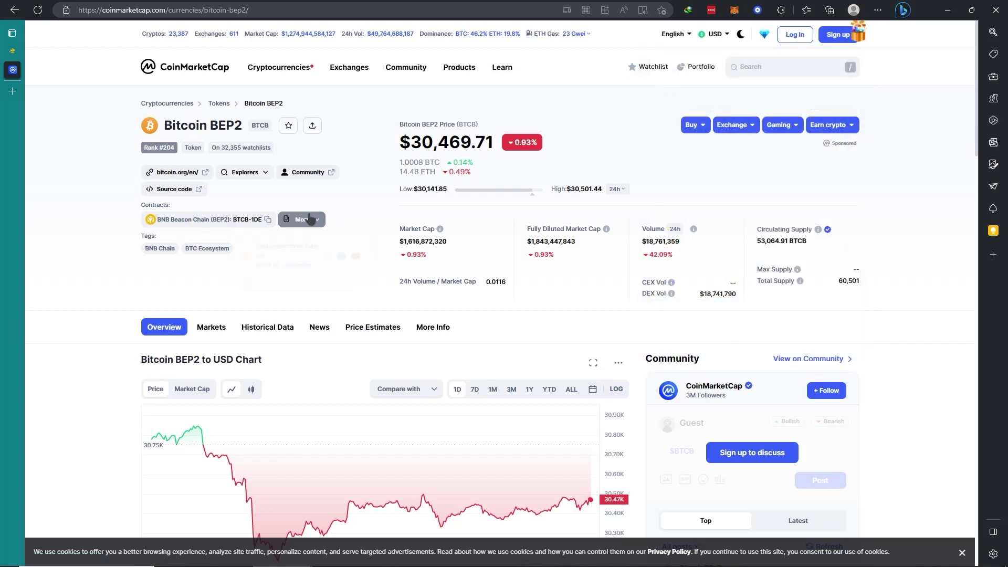
{"action": "left_click", "coordinate": [296, 267]}
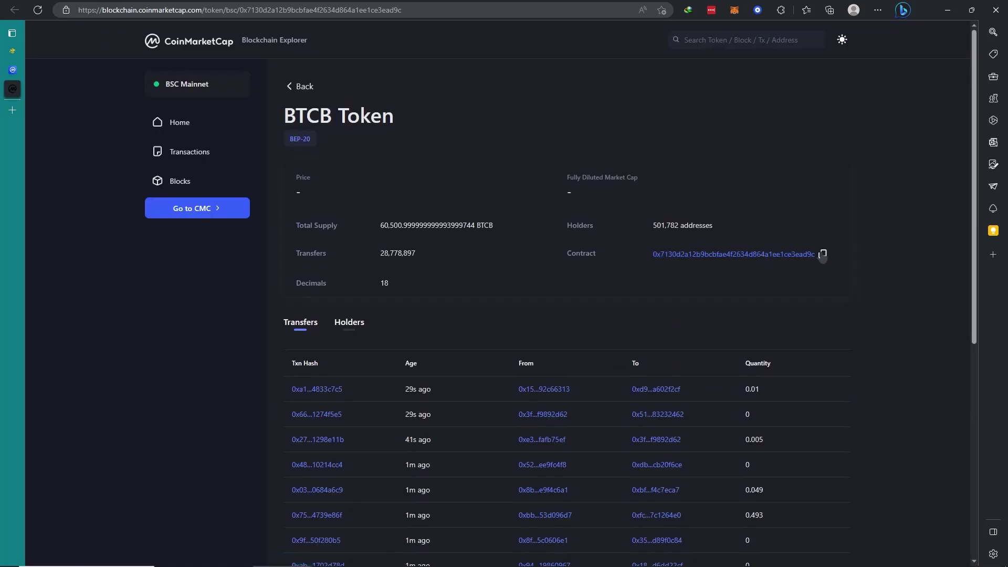
{"action": "left_click", "coordinate": [823, 254]}
Step: Import BTCB into the MetaMask wallet as a custom token using the copied contract address
{"action": "left_click", "coordinate": [735, 10]}
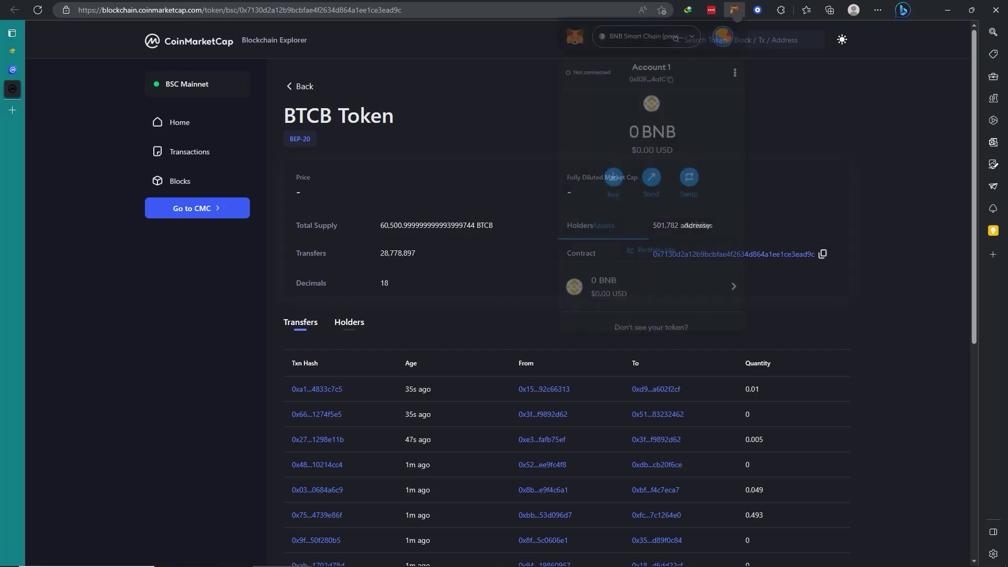
{"action": "scroll", "coordinate": [665, 307], "scroll_direction": "down", "scroll_amount": 1}
{"action": "left_click", "coordinate": [665, 303]}
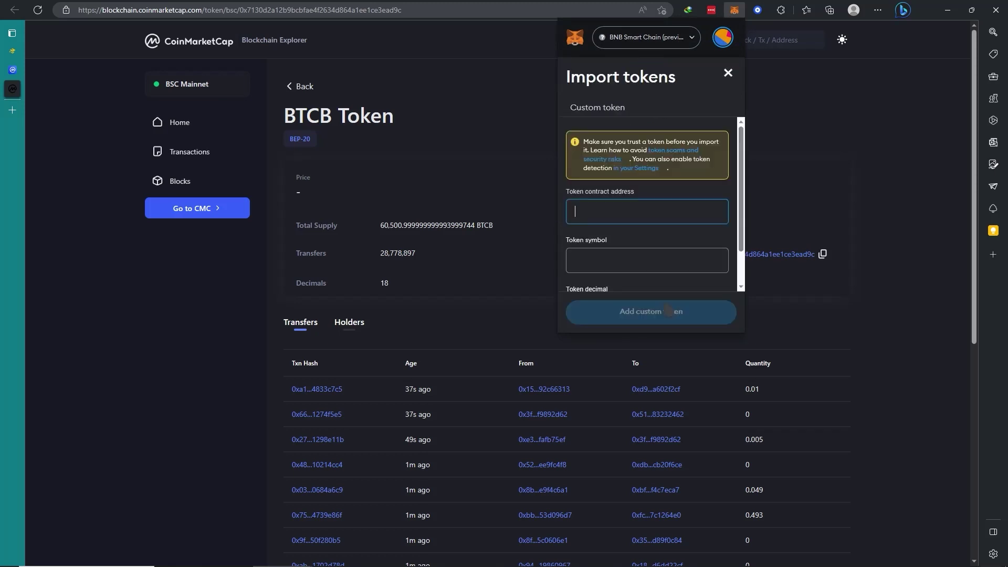
{"action": "key", "text": "ctrl+v"}
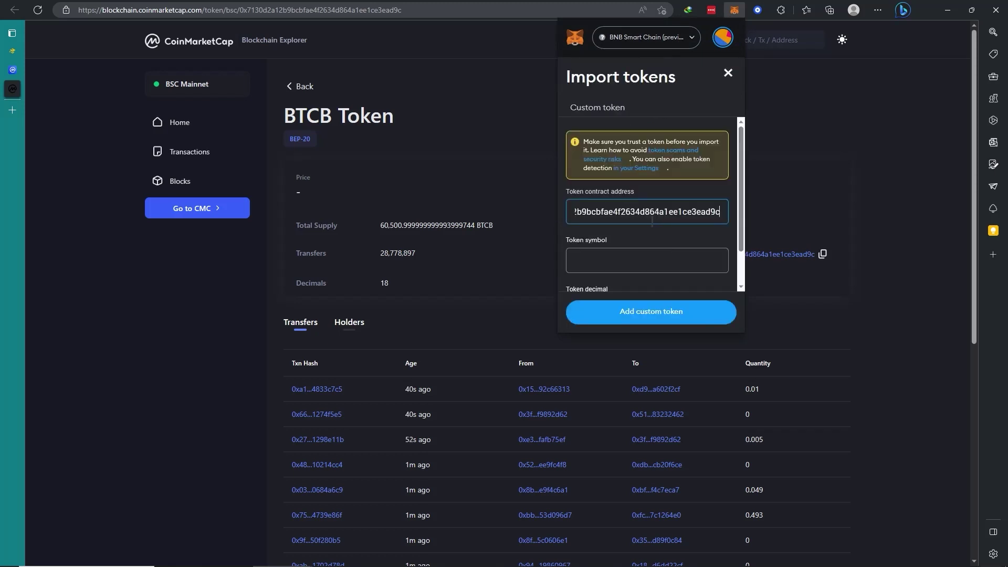
{"action": "scroll", "coordinate": [666, 264], "scroll_direction": "down", "scroll_amount": 1}
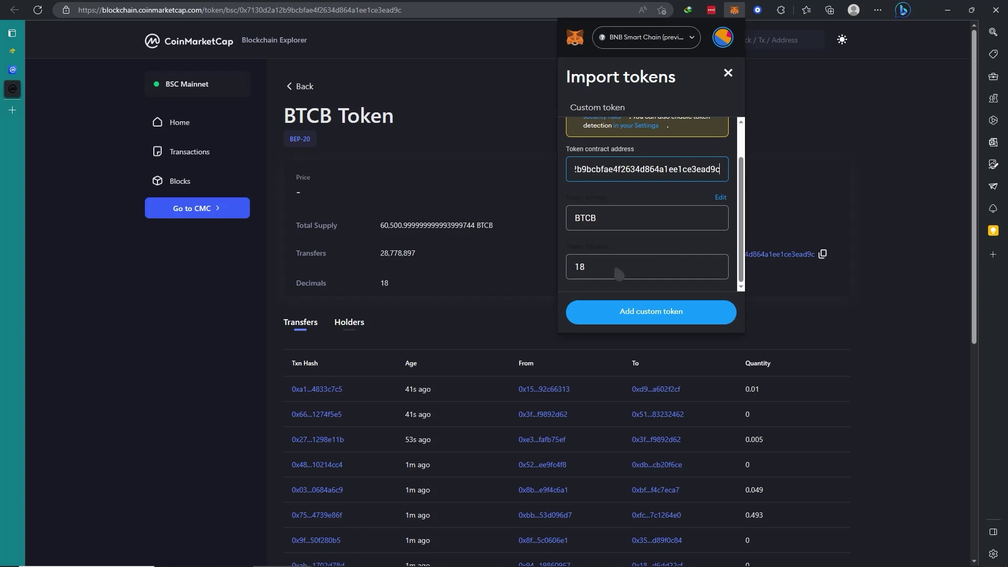
{"action": "left_click", "coordinate": [652, 313]}
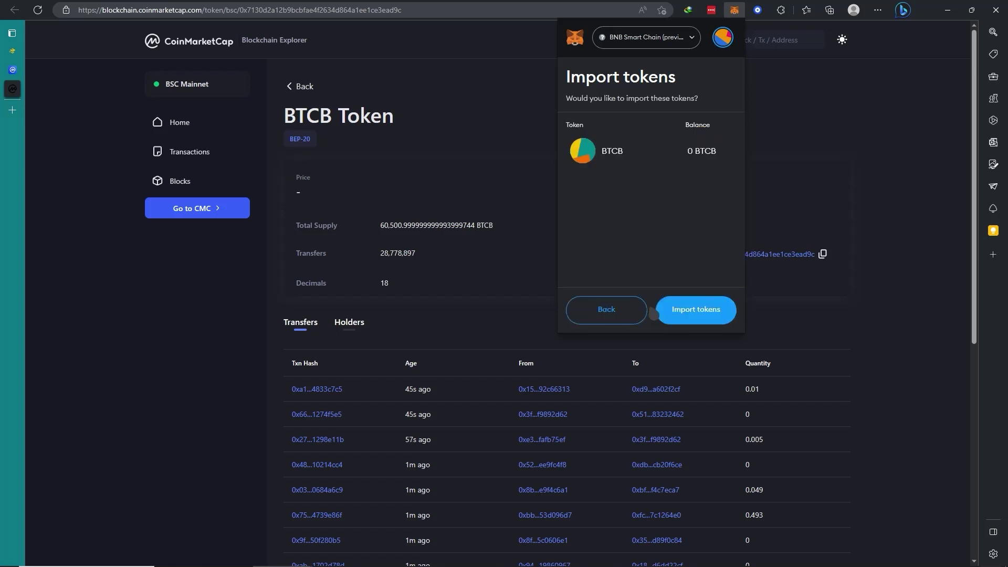
{"action": "left_click", "coordinate": [699, 310]}
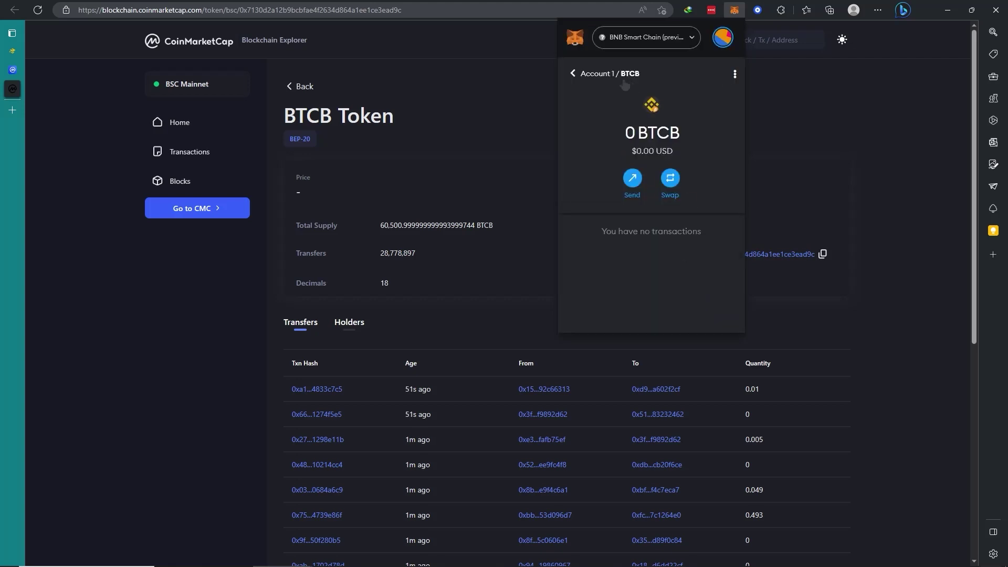
Step: Return to the account's assets, open the purchase options for BNB, and review the Transak and MoonPay offers
{"action": "left_click", "coordinate": [607, 85]}
{"action": "scroll", "coordinate": [651, 236], "scroll_direction": "down", "scroll_amount": 3}
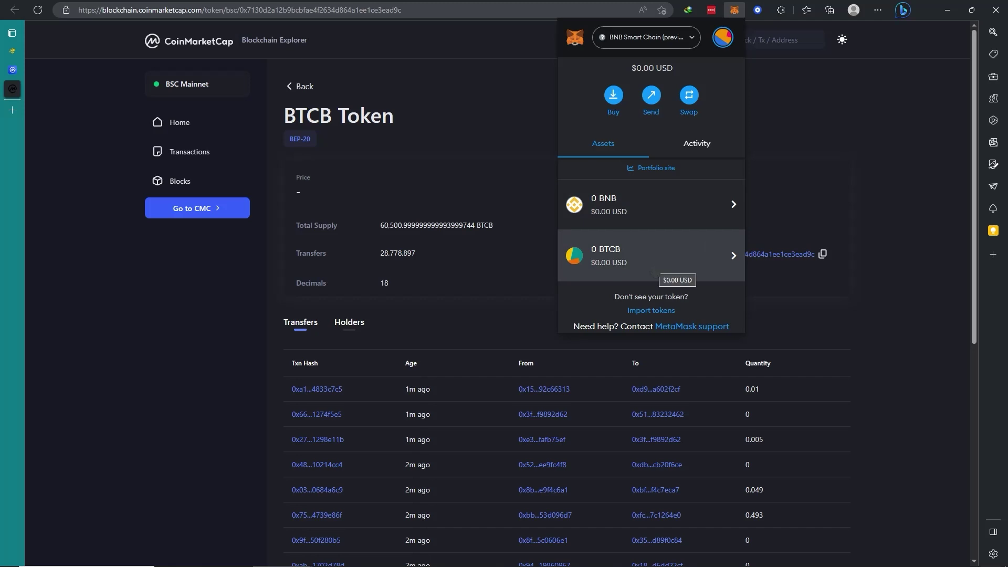
{"action": "left_click", "coordinate": [671, 209]}
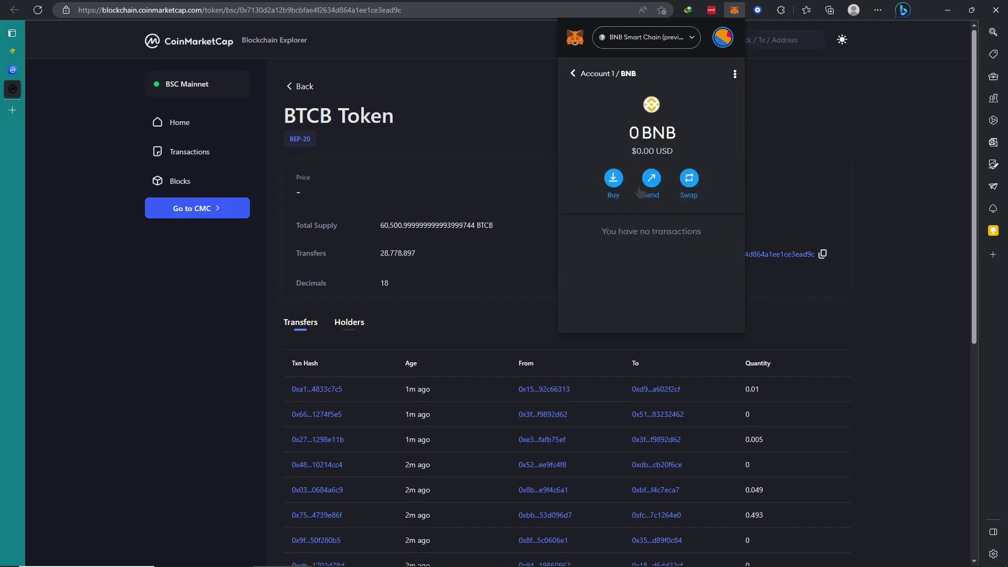
{"action": "left_click", "coordinate": [622, 181]}
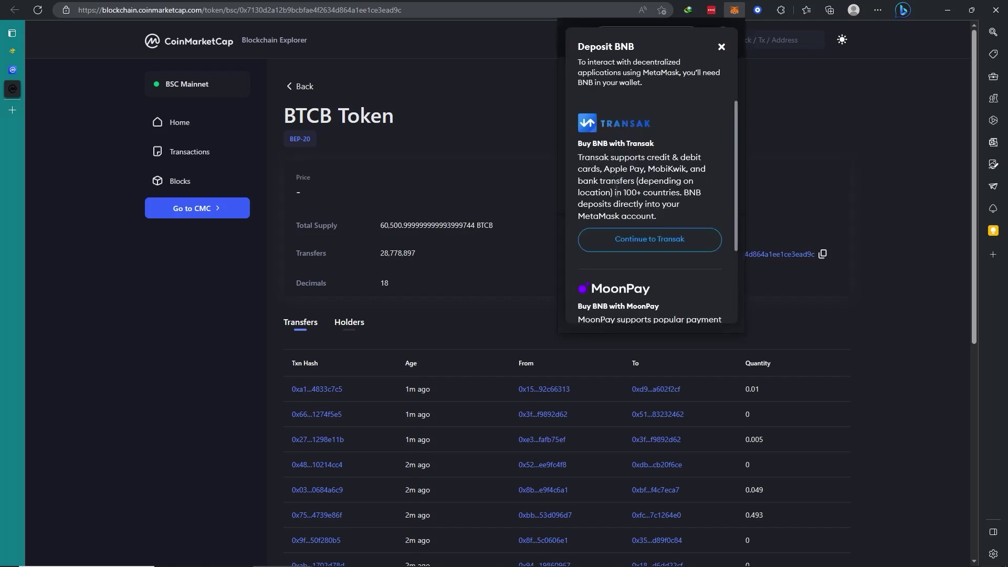
{"action": "scroll", "coordinate": [646, 210], "scroll_direction": "down", "scroll_amount": 2}
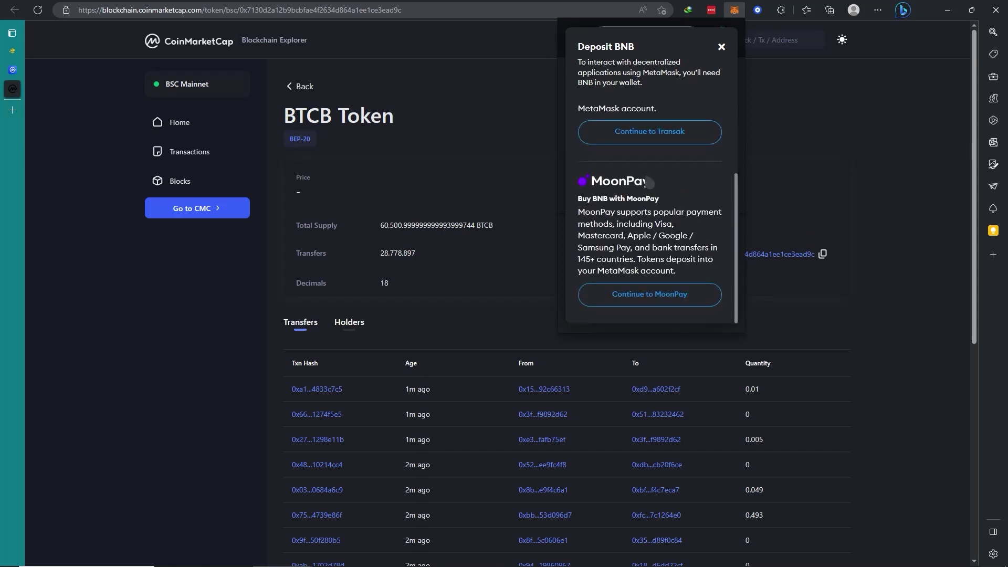
{"action": "scroll", "coordinate": [665, 178], "scroll_direction": "up", "scroll_amount": 2}
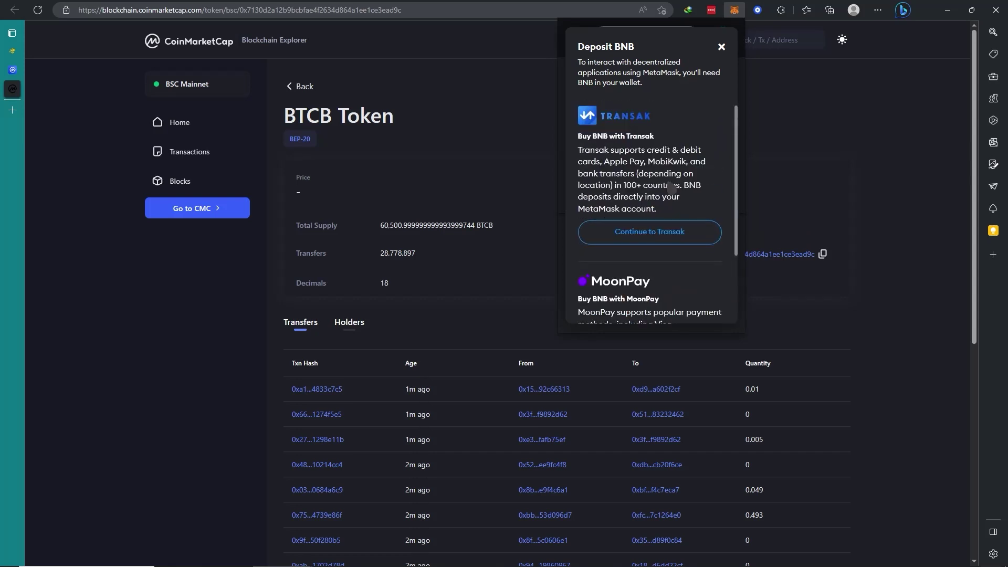
Step: Continue to Transak, examine the payment amount, payment methods and BNB estimate, and close the page
{"action": "left_click", "coordinate": [677, 234]}
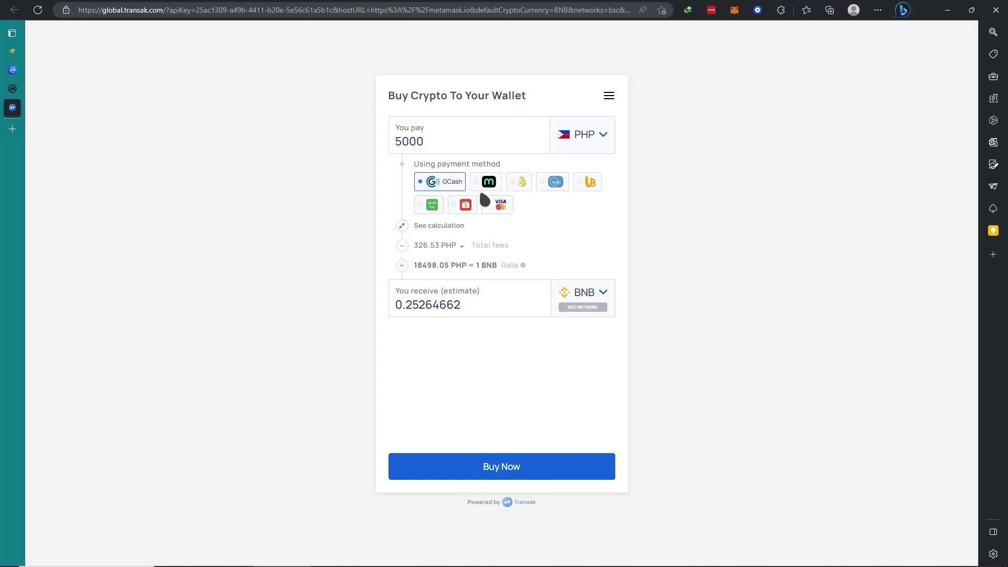
{"action": "left_click_drag", "start_coordinate": [459, 141], "coordinate": [389, 148]}
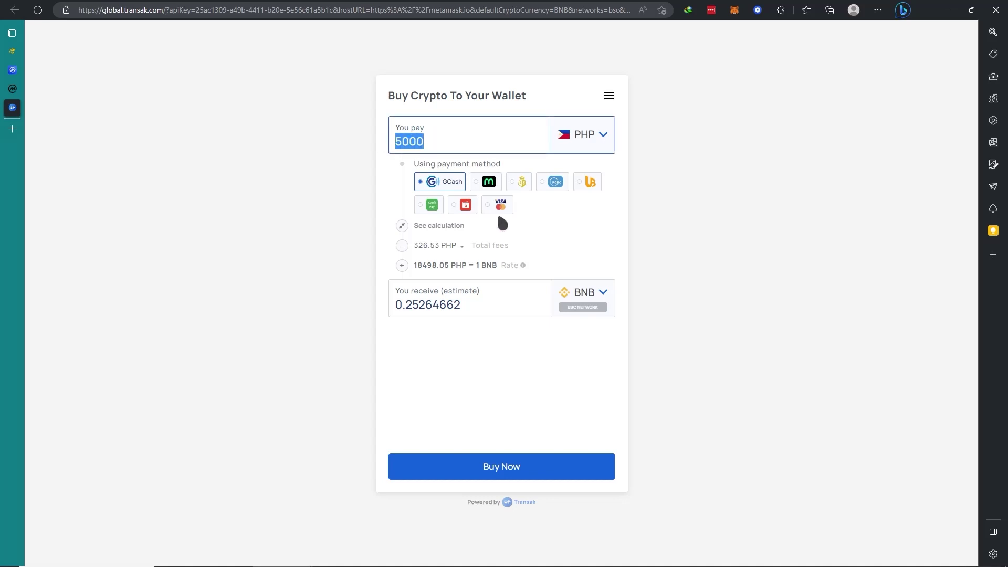
{"action": "left_click", "coordinate": [483, 298]}
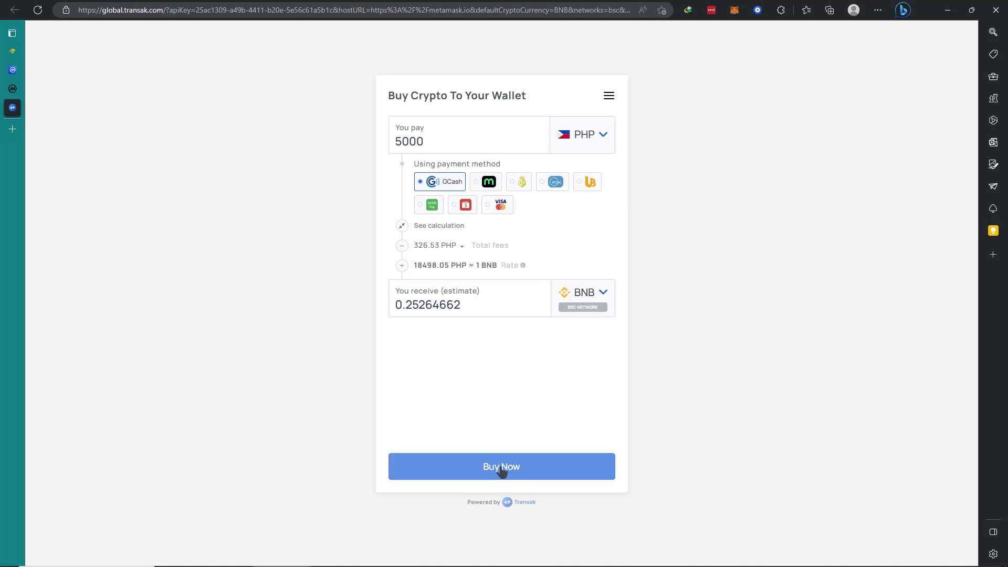
{"action": "key", "text": "ctrl+w"}
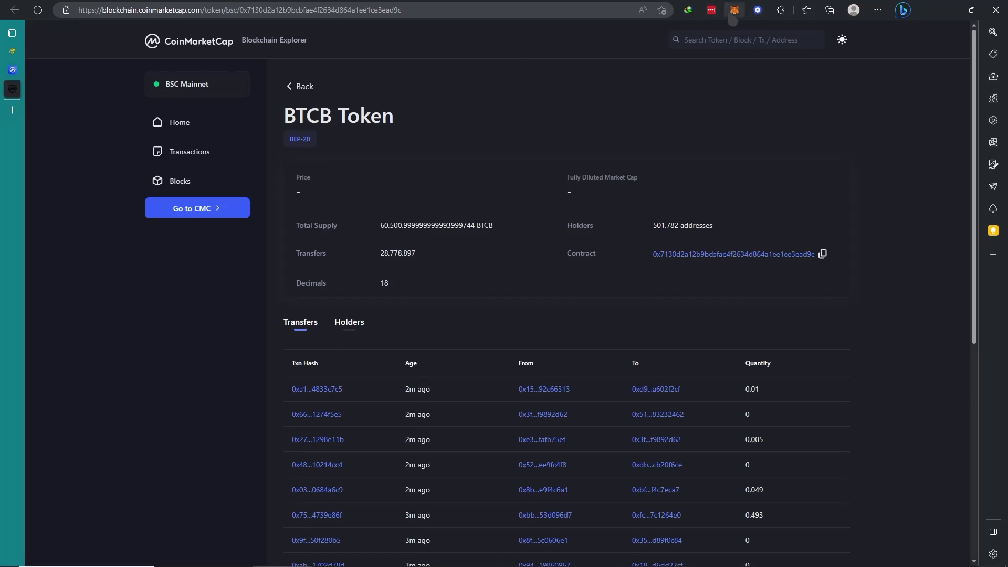
Step: Reopen the MetaMask wallet and check the BNB and BTCB entries in the account's assets
{"action": "left_click", "coordinate": [734, 11]}
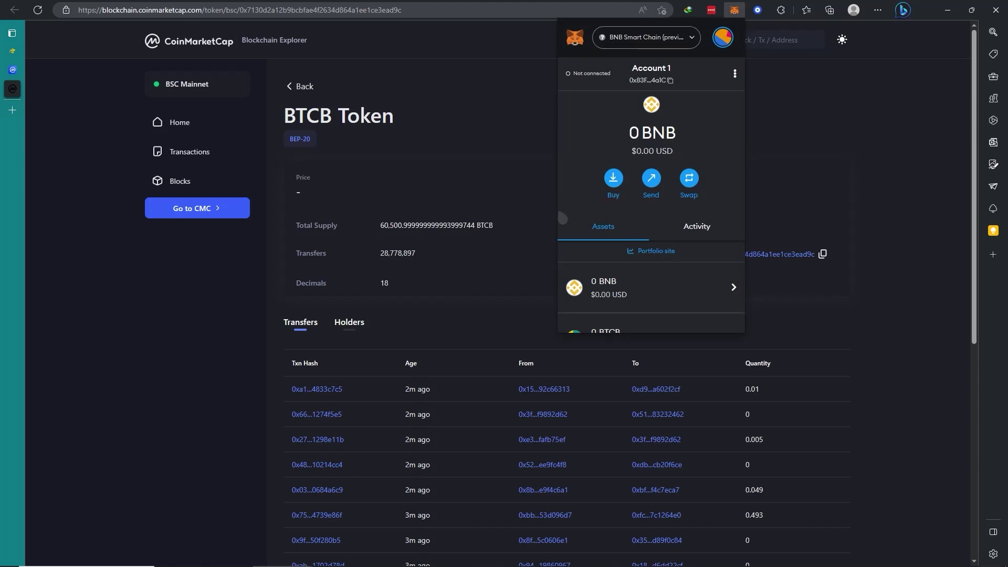
{"action": "scroll", "coordinate": [660, 306], "scroll_direction": "down", "scroll_amount": 3}
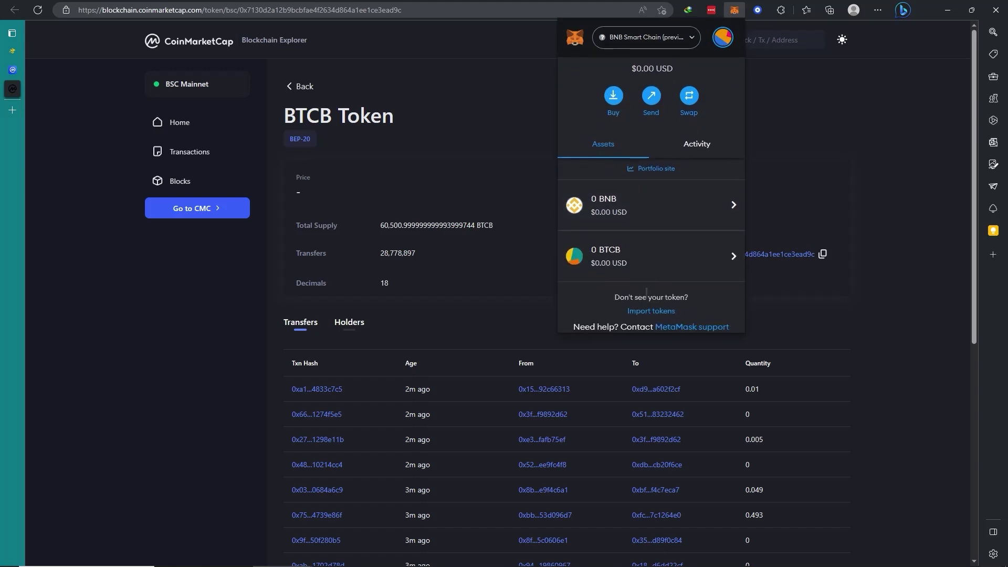
Step: Open the BTCB asset, start a token swap from it, and choose BNB as the token to swap from
{"action": "right_click", "coordinate": [635, 200]}
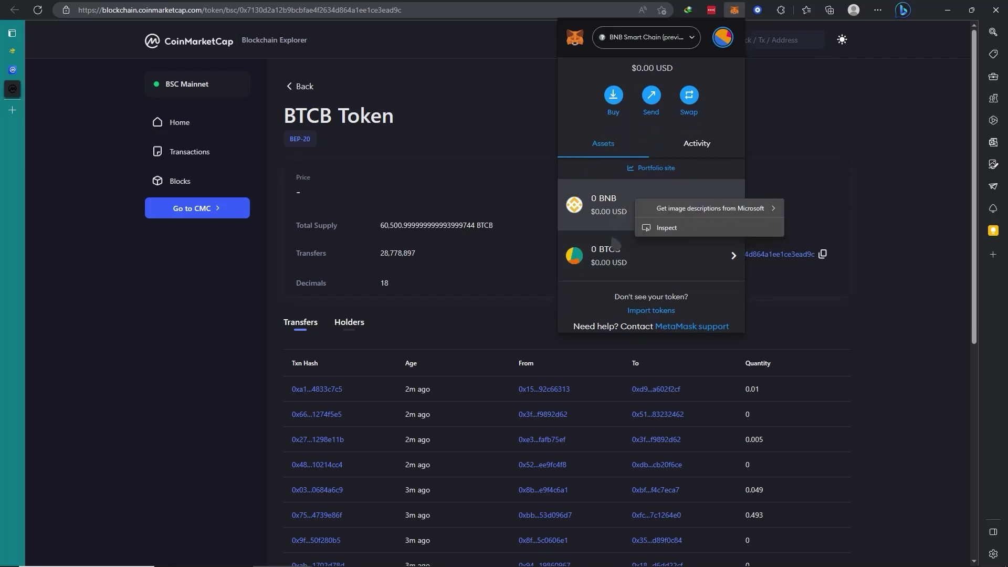
{"action": "left_click", "coordinate": [661, 255]}
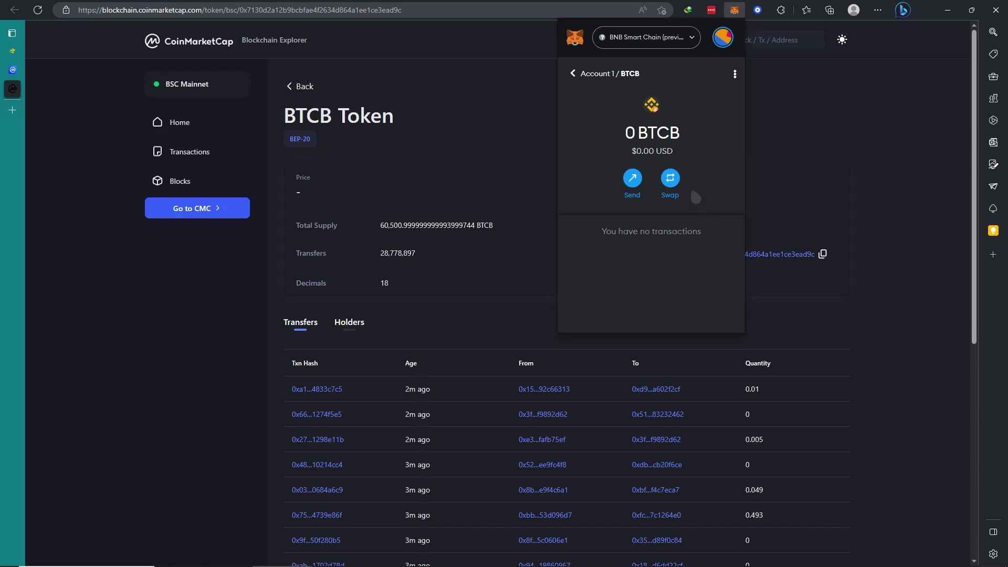
{"action": "left_click", "coordinate": [671, 181]}
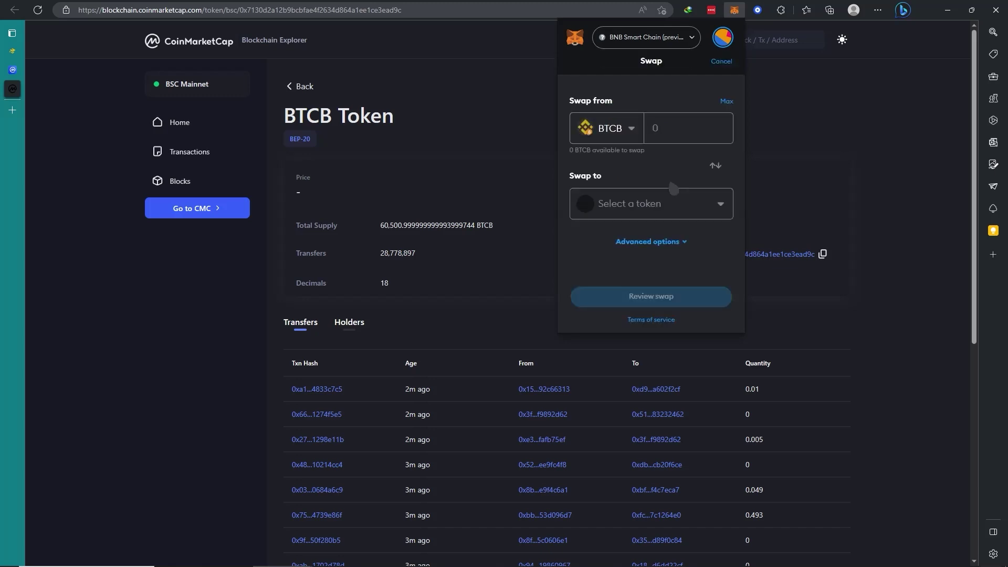
{"action": "left_click", "coordinate": [622, 140]}
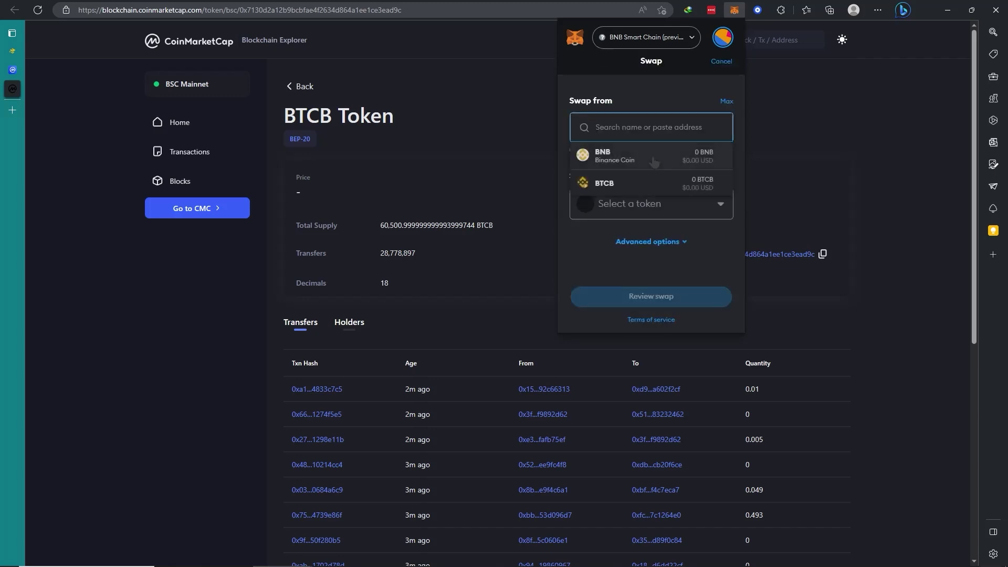
{"action": "left_click", "coordinate": [630, 155]}
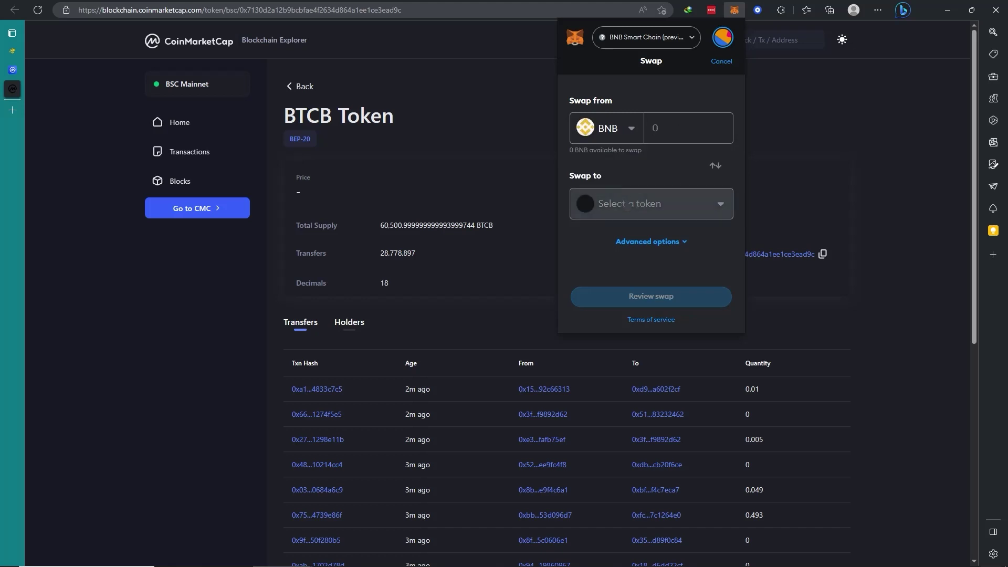
Step: Expand the advanced swap options, search the destination tokens for btcb, and select BTCB (Bitcoin BEP2) as the token to swap to
{"action": "left_click", "coordinate": [641, 204]}
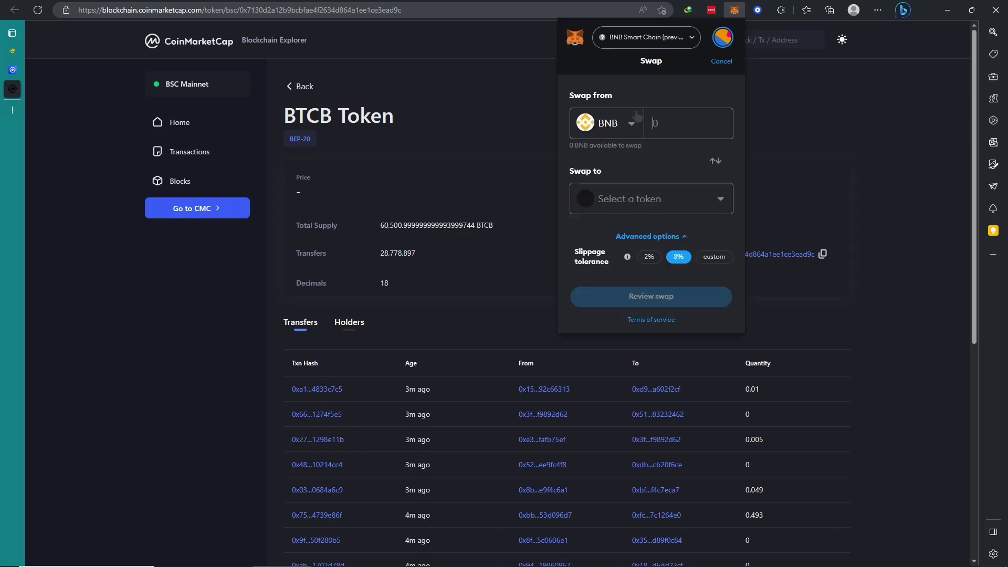
{"action": "left_click", "coordinate": [655, 123]}
{"action": "left_click", "coordinate": [630, 199]}
{"action": "type", "text": "btcb"}
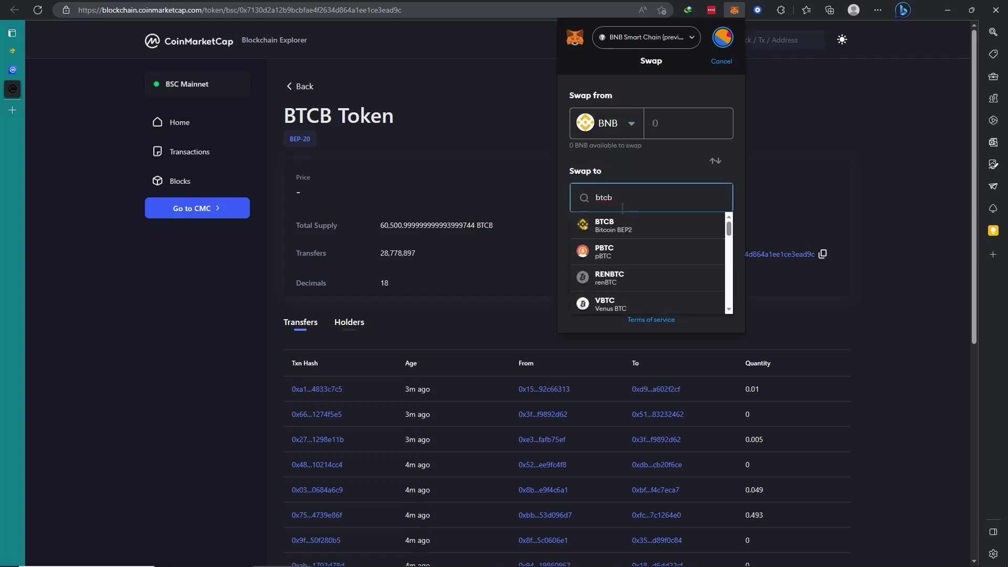
{"action": "left_click", "coordinate": [688, 226]}
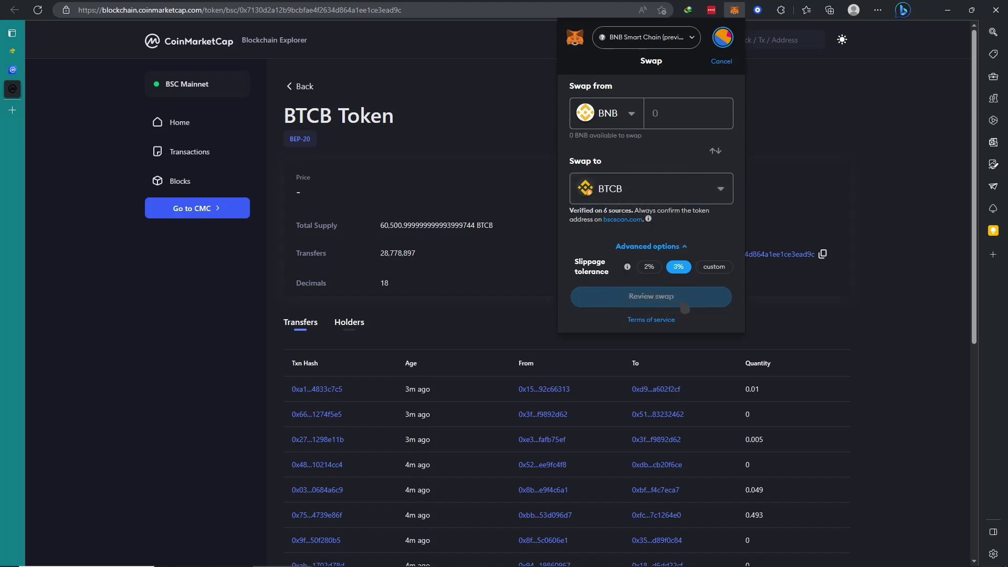
Step: Set the swap amount to 1 BNB and check the balance notice beneath the amount
{"action": "left_click", "coordinate": [676, 113]}
{"action": "type", "text": "1"}
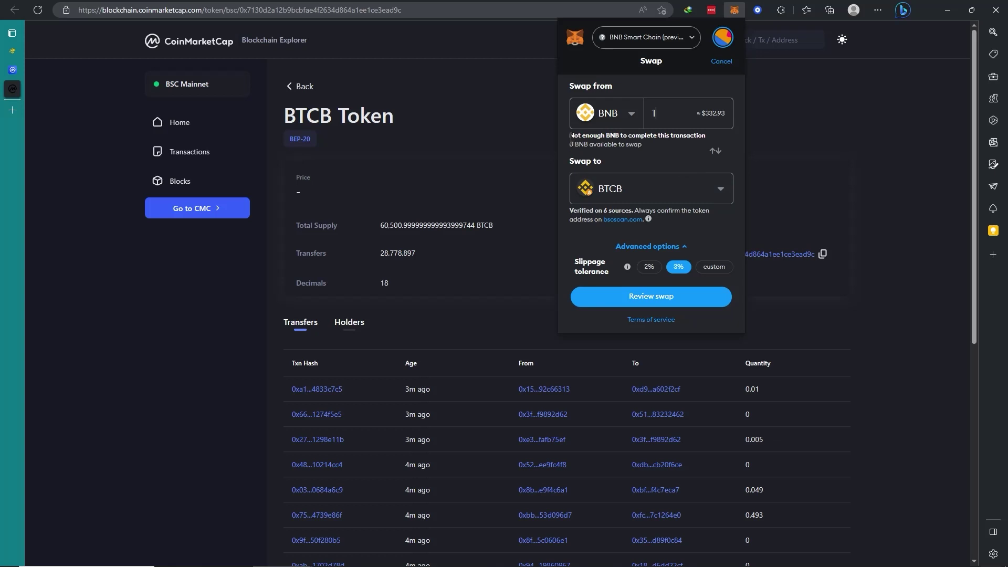
{"action": "left_click_drag", "start_coordinate": [579, 135], "coordinate": [627, 136]}
{"action": "left_click", "coordinate": [710, 238]}
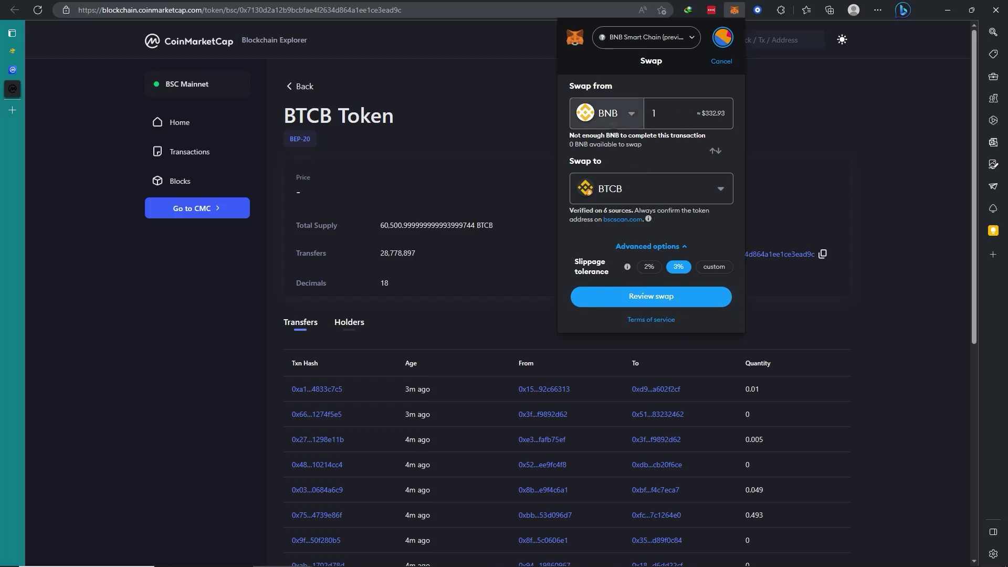
Step: Review the BNB to BTCB swap, examining the quote, exchange rate, estimated gas fee and MetaMask fee
{"action": "left_click", "coordinate": [658, 299]}
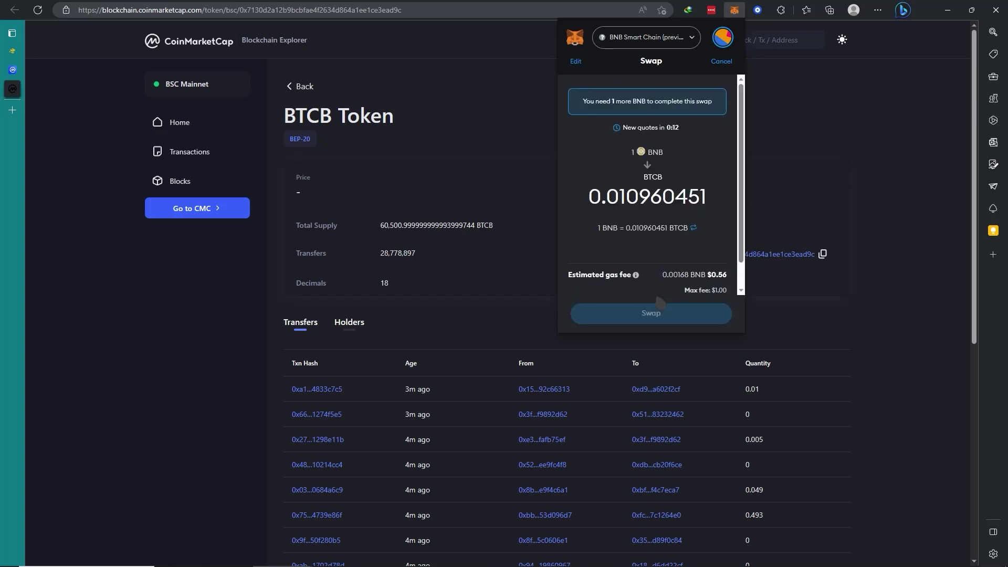
{"action": "scroll", "coordinate": [667, 221], "scroll_direction": "down", "scroll_amount": 1}
{"action": "scroll", "coordinate": [667, 158], "scroll_direction": "up", "scroll_amount": 1}
{"action": "scroll", "coordinate": [683, 184], "scroll_direction": "down", "scroll_amount": 1}
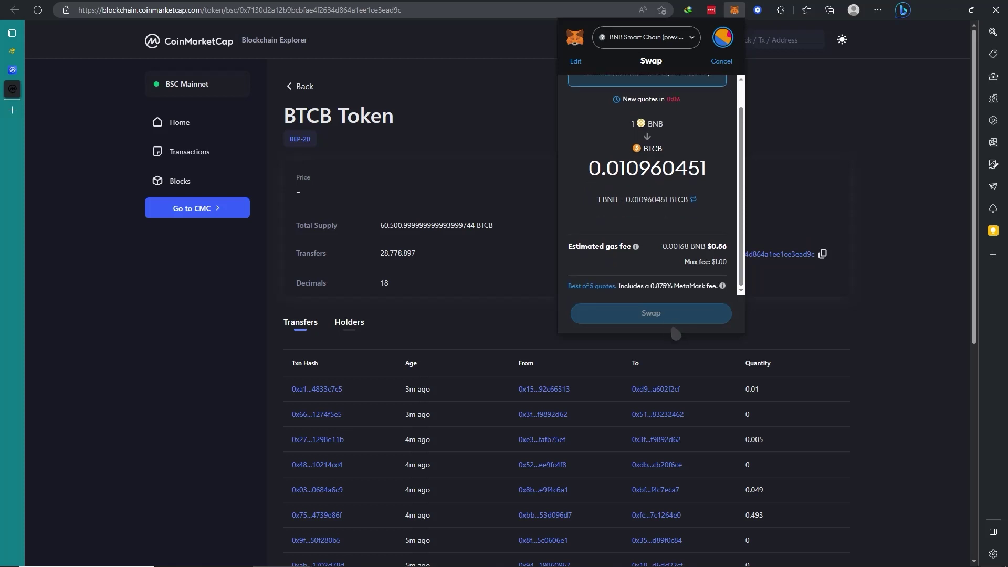